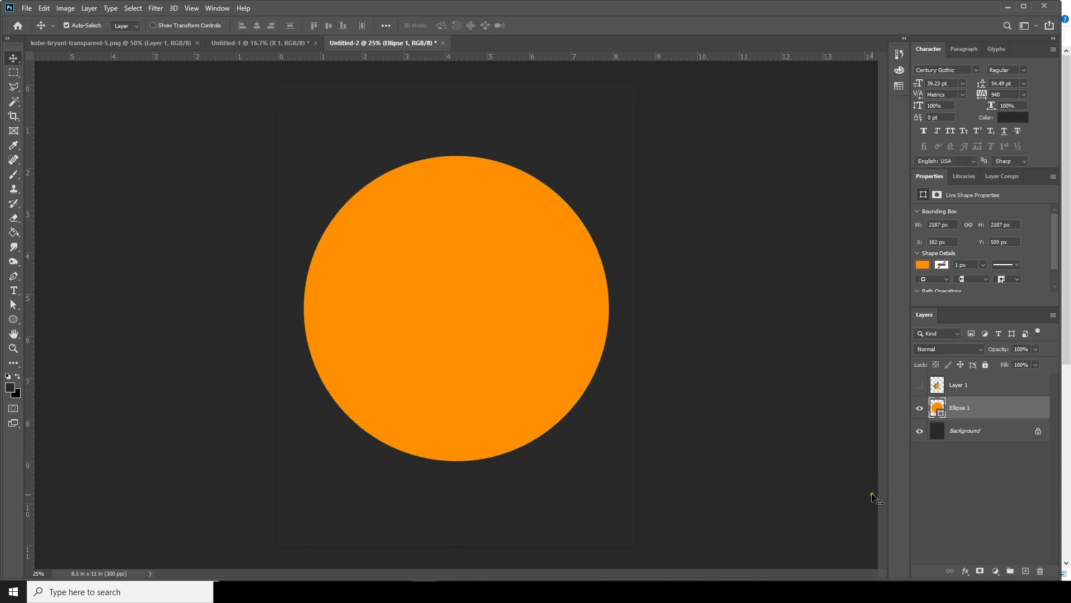
Add a layer mask to the orange ellipse and ready the 3200 px particle brush with black (000000) as the foreground color.
click(981, 570)
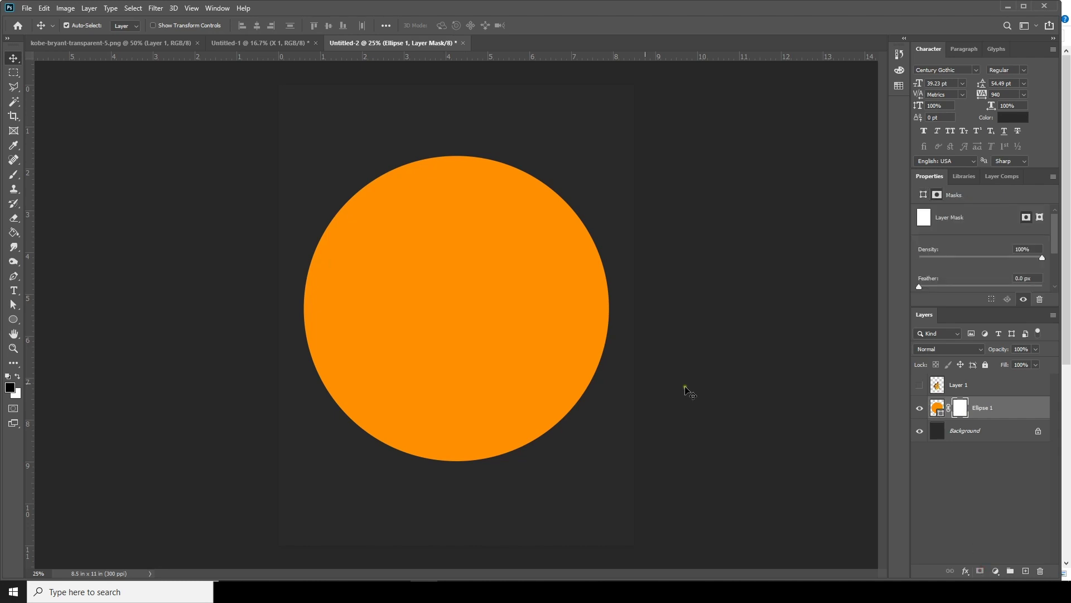
key(b)
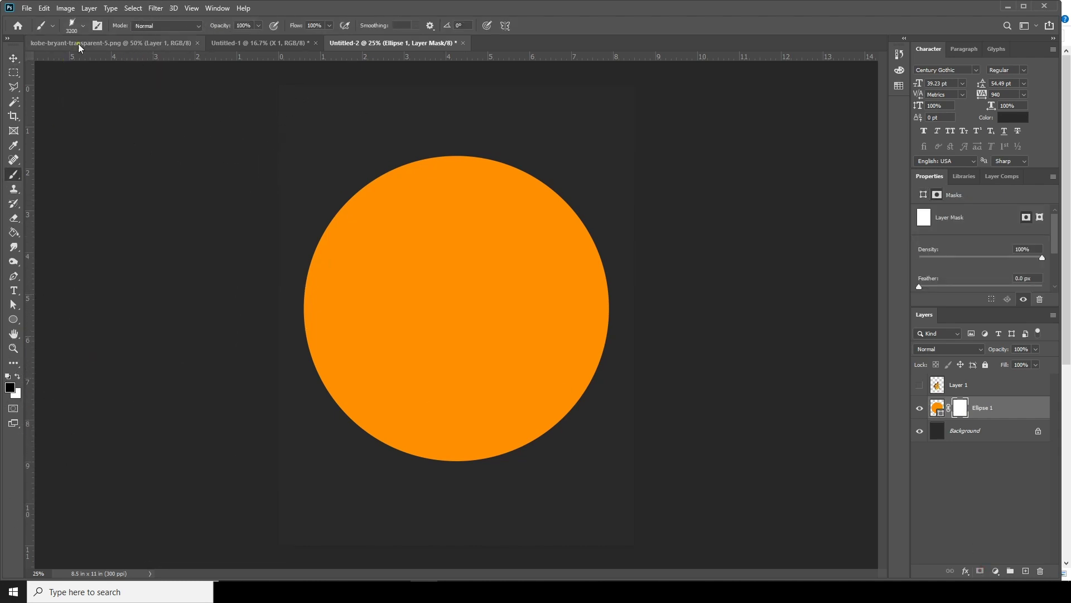
click(82, 26)
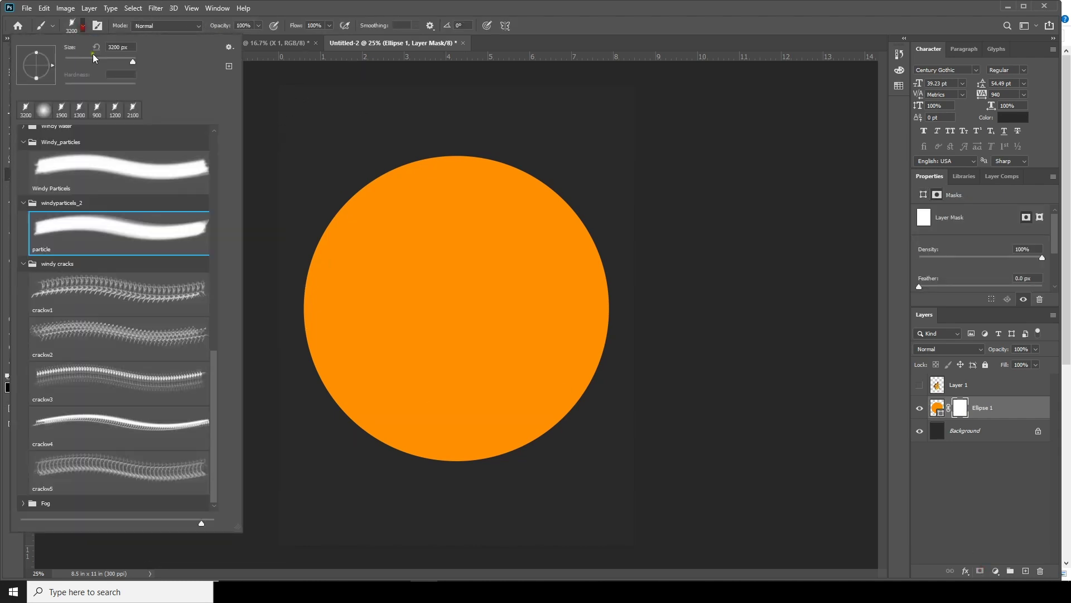
click(120, 232)
click(968, 410)
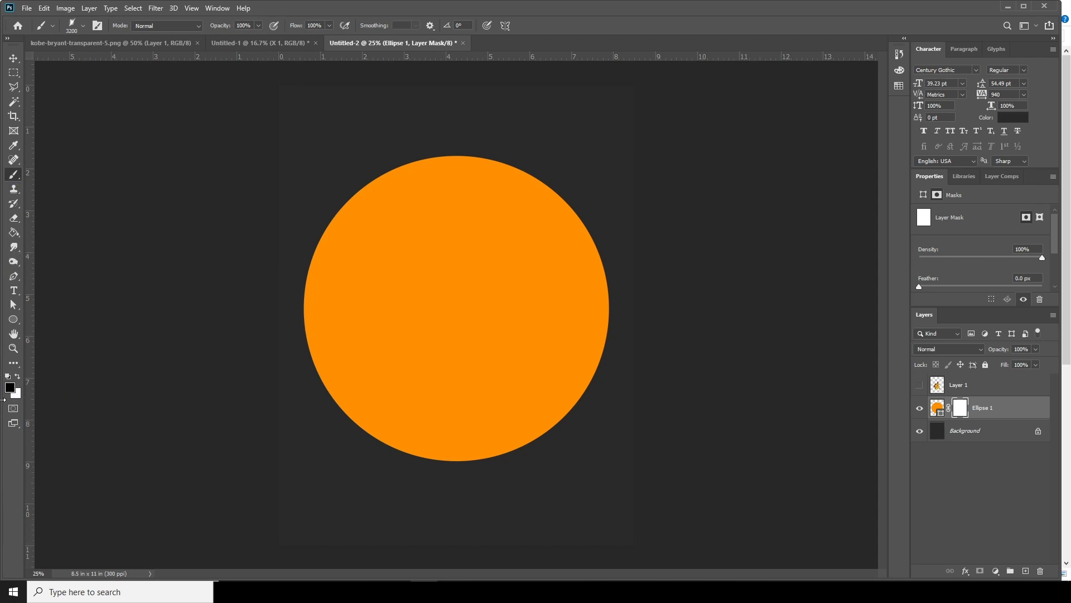
click(9, 387)
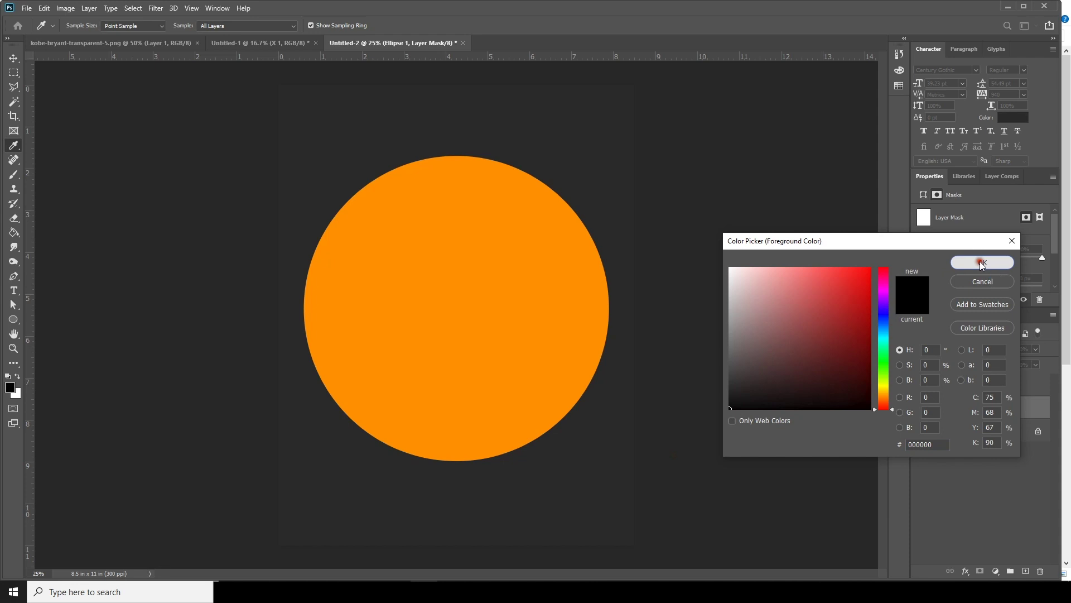
click(980, 262)
Paint black particle strokes around the circle's rim on the ellipse mask to give it a smoky, faded edge.
click(232, 280)
click(643, 363)
click(660, 329)
click(360, 522)
mouse_move(360, 522)
mouse_down()
mouse_move(429, 535)
mouse_move(407, 543)
mouse_move(422, 549)
mouse_move(617, 405)
mouse_move(560, 74)
mouse_move(455, 76)
mouse_up()
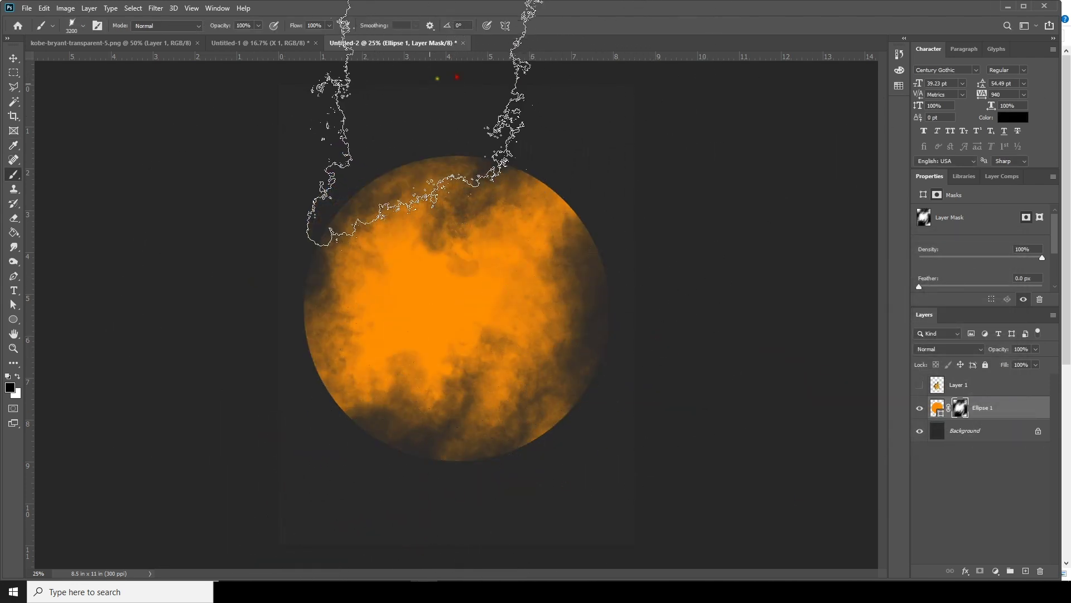
mouse_move(714, 98)
mouse_down()
mouse_move(678, 245)
mouse_move(743, 299)
mouse_move(637, 476)
mouse_move(608, 535)
mouse_move(616, 560)
mouse_up()
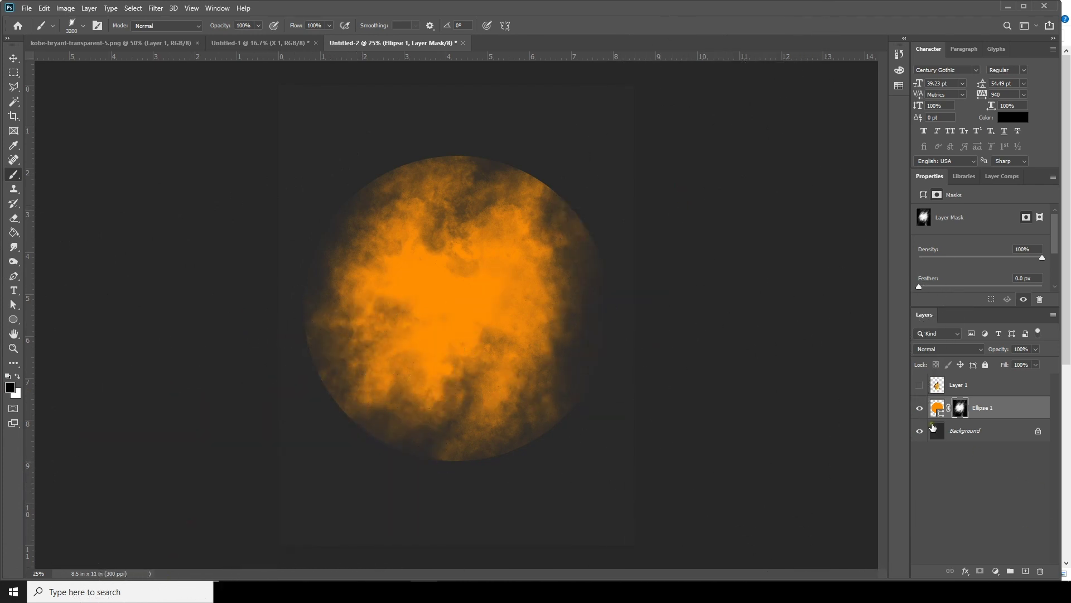
Show the basketball player on Layer 1, scale him up to about 159% and center him higher over the circle.
click(920, 385)
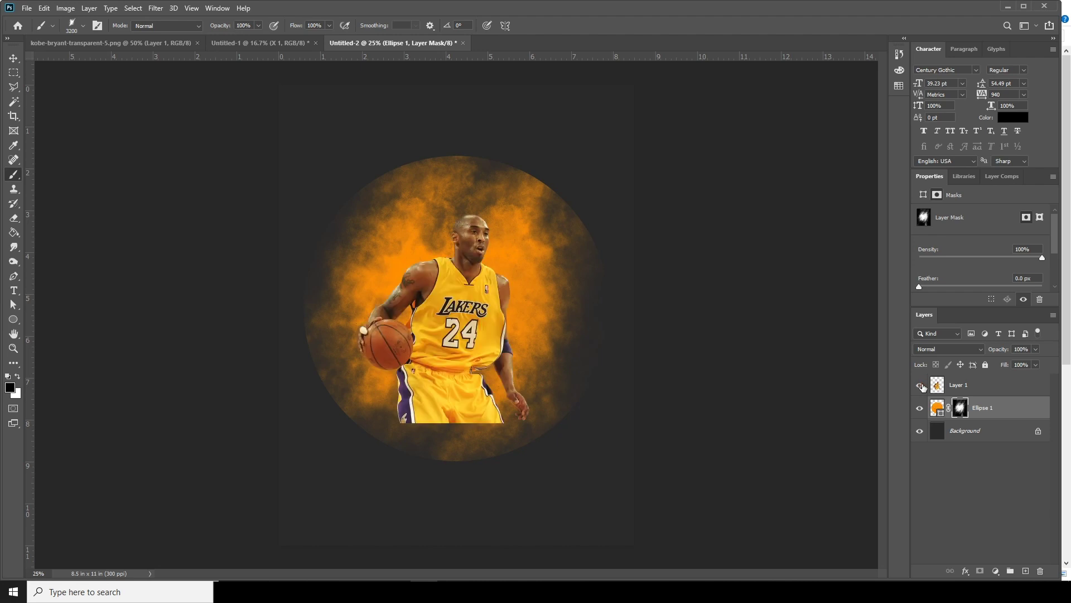
click(937, 385)
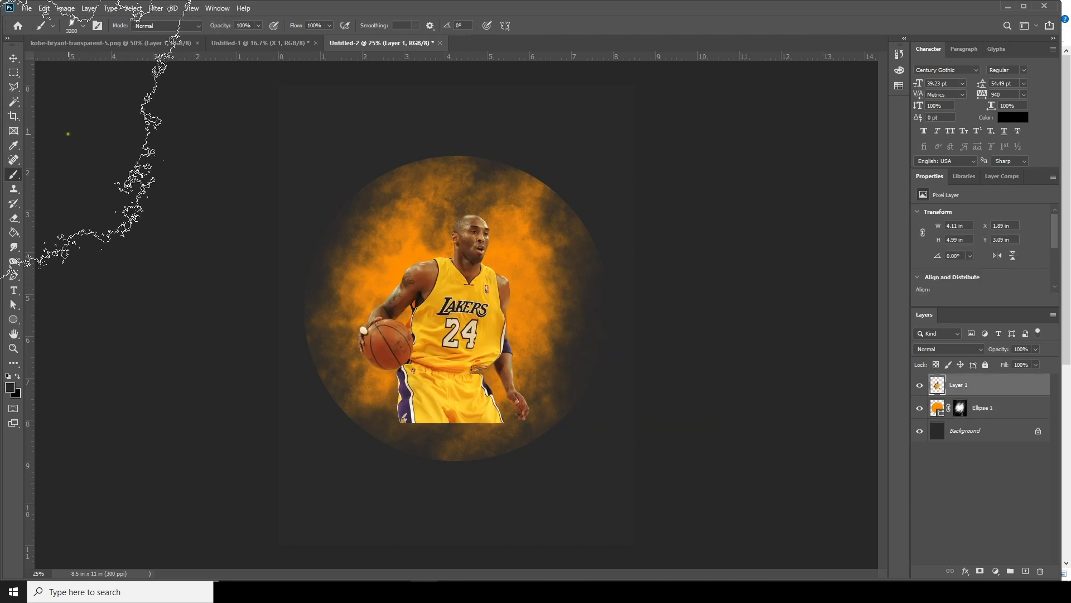
click(44, 8)
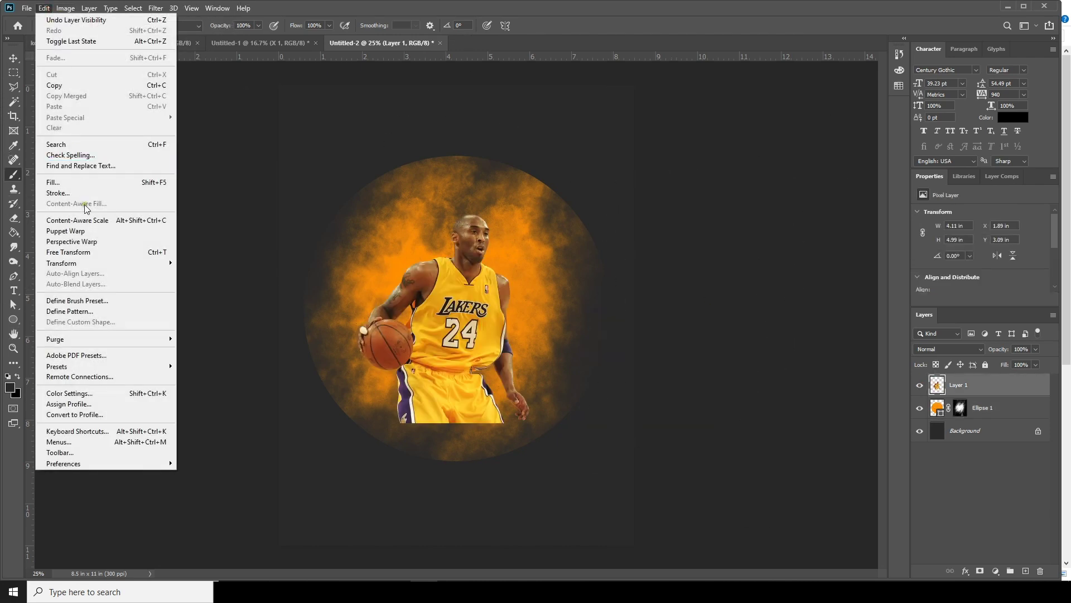
click(117, 255)
drag(526, 427, 581, 481)
drag(494, 305, 487, 272)
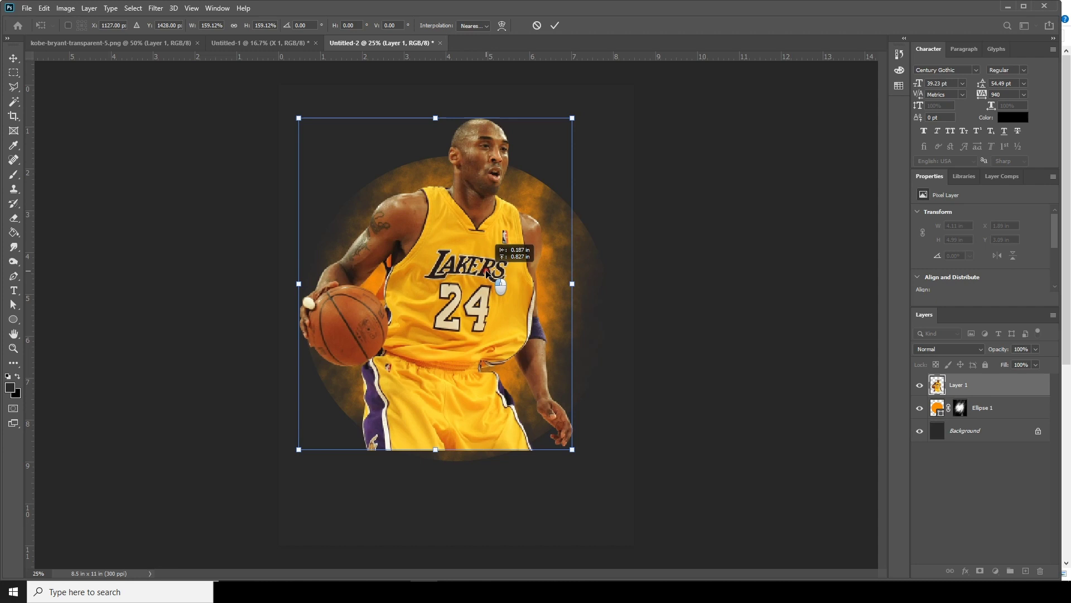
key(Return)
Add a layer mask to the player layer and reduce the particle brush to 2200 px.
key(b)
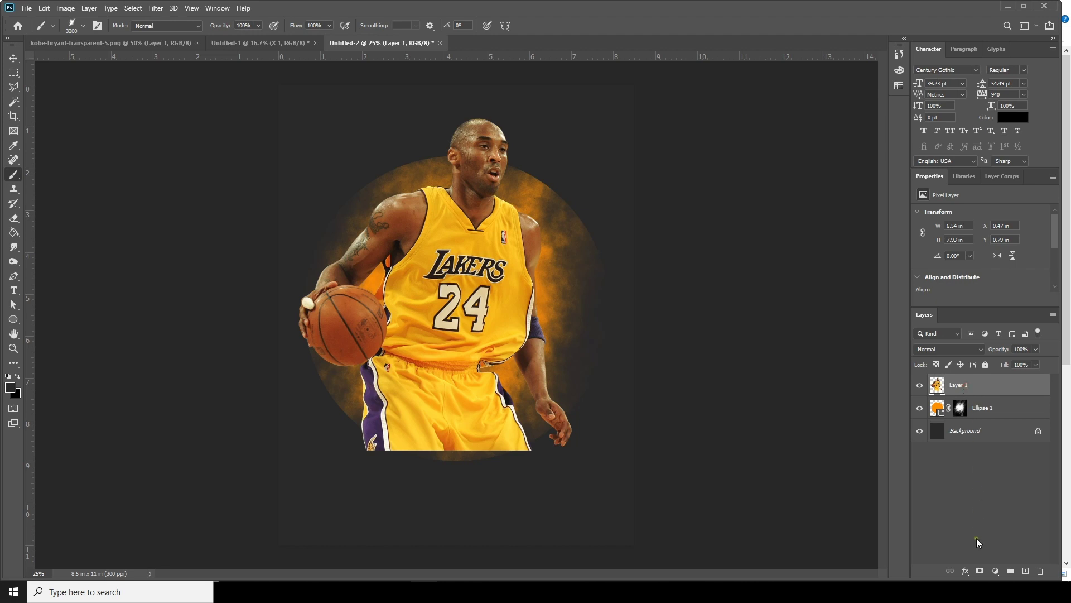
click(980, 571)
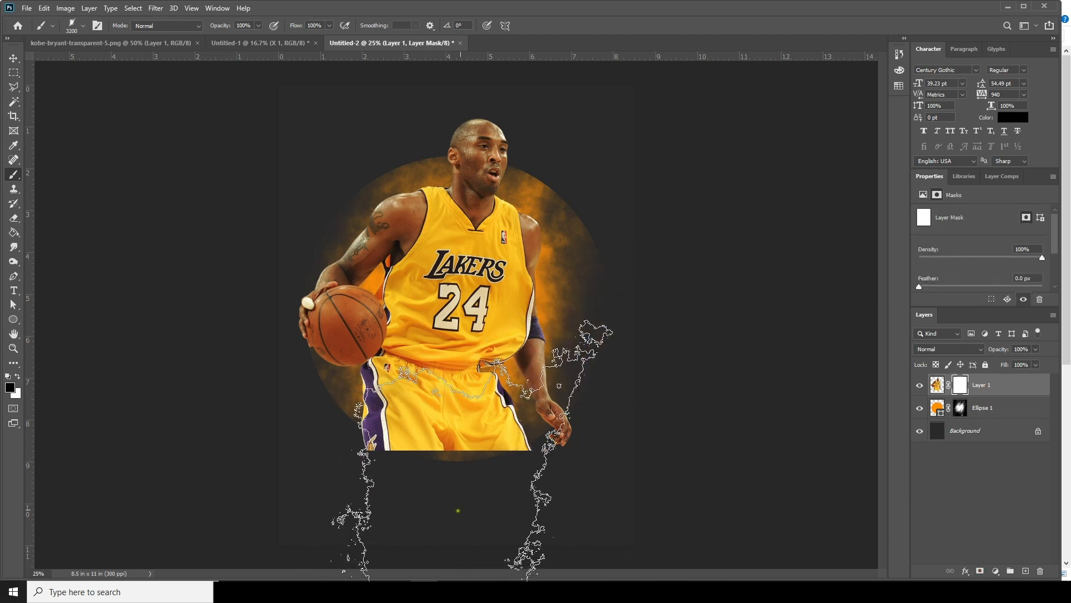
key(bracketleft)
key(bracketleft)
key(bracketleft)
key(bracketleft)
key(bracketleft)
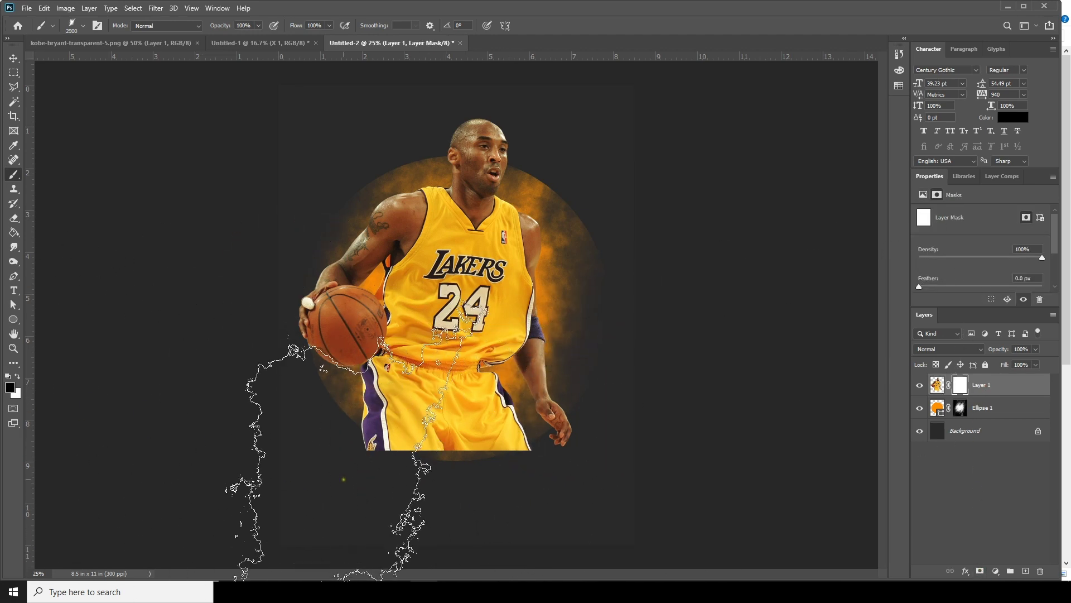
key(bracketleft)
key(bracketleft)
key(bracketleft)
key(bracketleft)
key(bracketleft)
key(bracketleft)
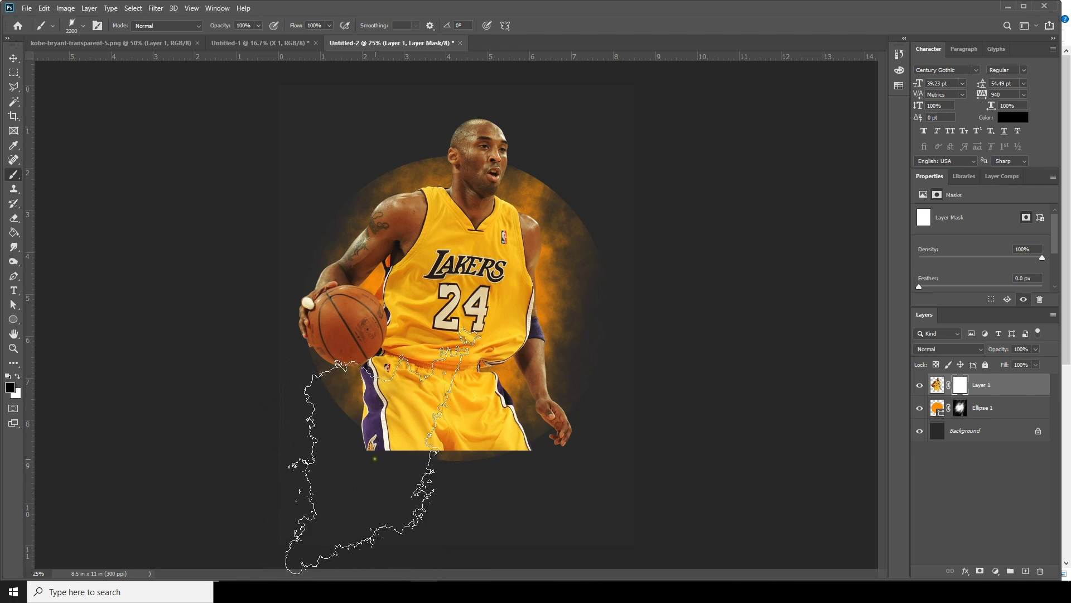
Mask the player's shorts into the orange smoke with black brush stamps, reducing the brush to 1500 px along the way.
click(348, 494)
click(363, 468)
key(bracketleft)
key(bracketleft)
click(389, 422)
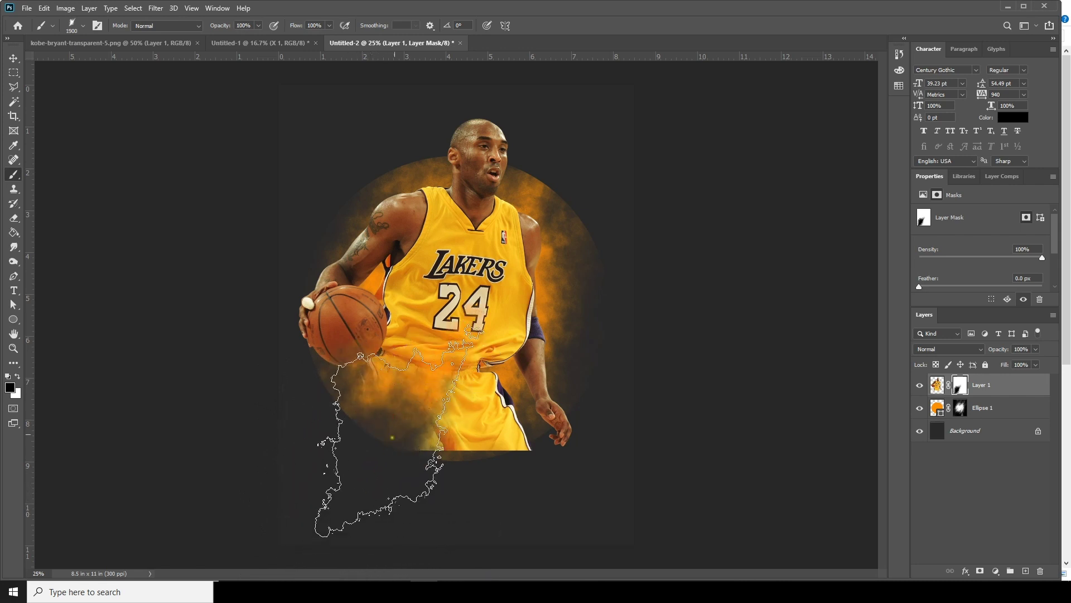
click(402, 419)
key(bracketleft)
key(bracketleft)
click(444, 457)
key(bracketleft)
key(bracketleft)
click(483, 473)
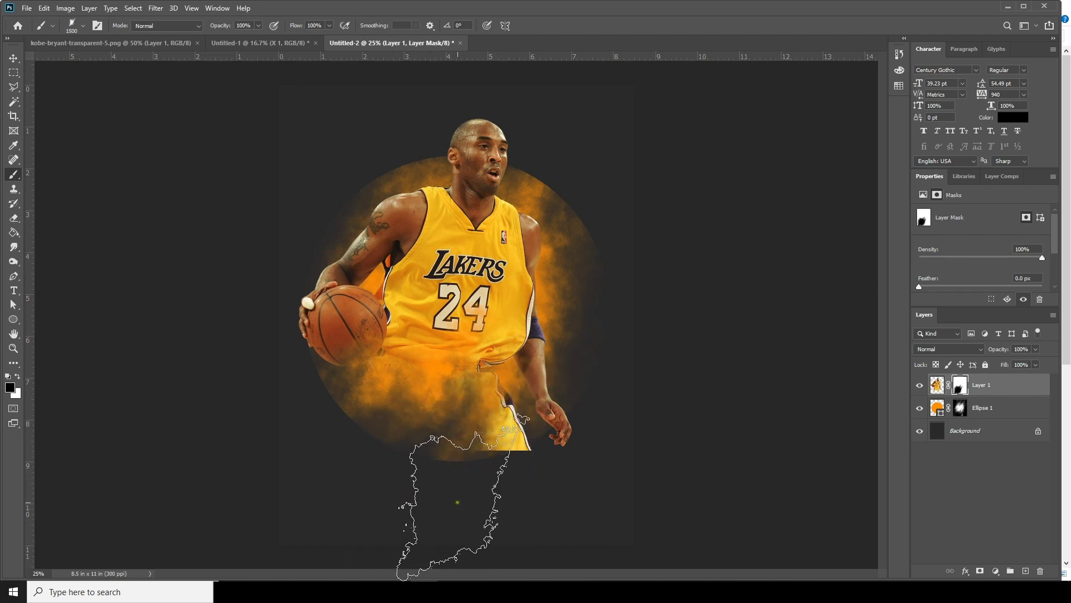
Mask out the remaining shorts edge and waist beside the hanging arm using a smaller particle brush.
key(ctrl+plus)
key(ctrl+plus)
scroll(452, 335, down, 5)
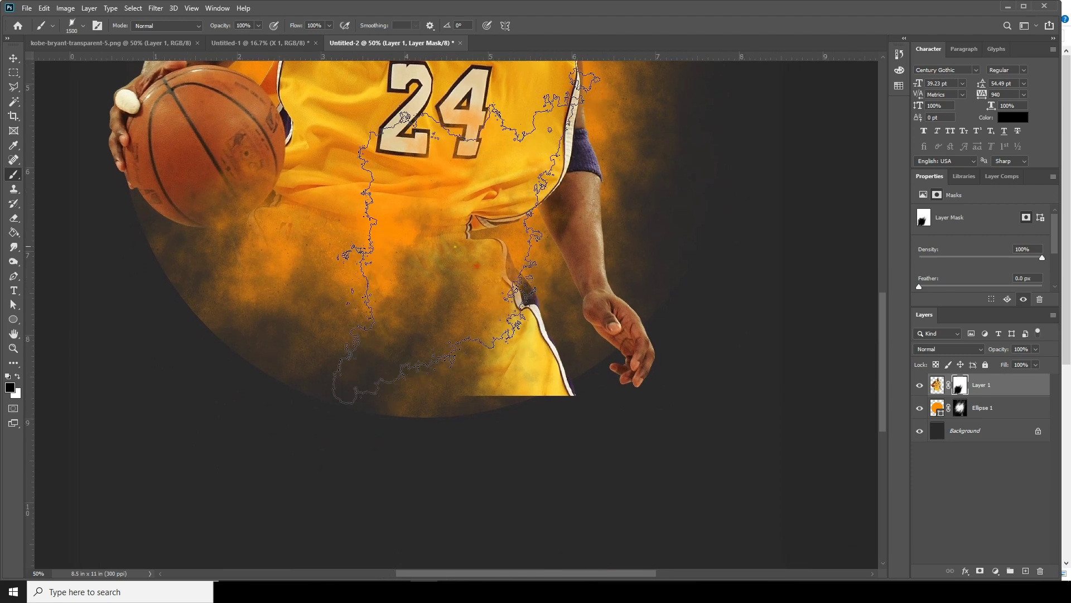
click(383, 426)
key(bracketleft)
key(bracketleft)
key(bracketleft)
key(bracketleft)
key(bracketleft)
key(bracketleft)
key(bracketleft)
mouse_move(481, 392)
mouse_down()
mouse_move(488, 344)
mouse_move(548, 413)
mouse_move(533, 378)
mouse_move(536, 277)
mouse_up()
key(bracketright)
click(504, 234)
Fade parts of the player's two upper arms and shoulders into the smoke on the layer mask.
key(ctrl+minus)
key(ctrl+minus)
click(534, 247)
click(341, 229)
drag(341, 231, 323, 245)
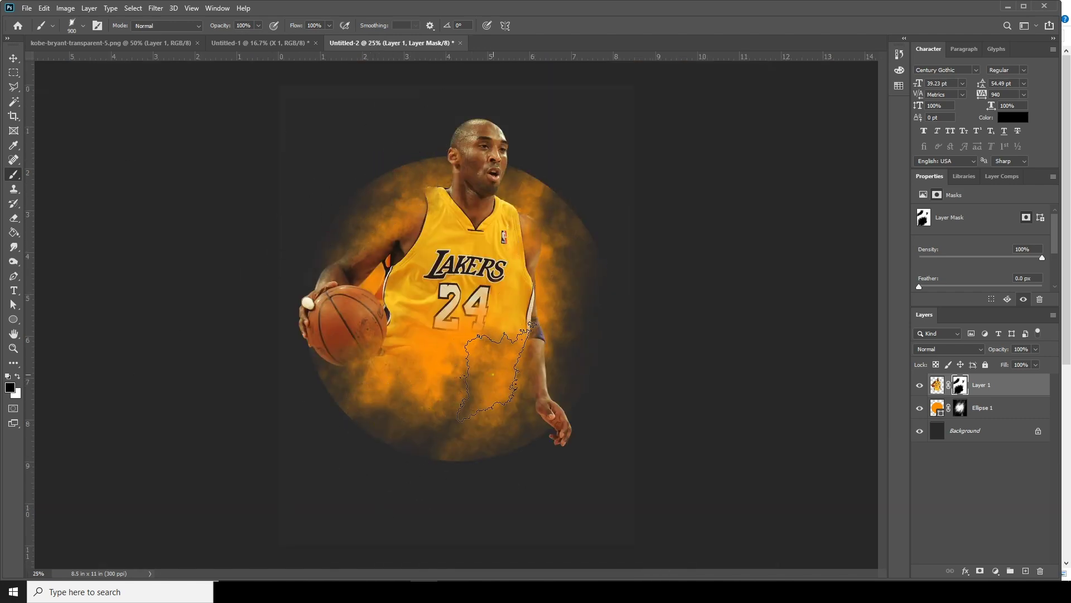
Restore part of the jersey around the number in white, then fade the 4 and lower side in black at 1600 px.
key(x)
click(459, 340)
key(x)
key(bracketright)
key(bracketright)
key(bracketright)
key(bracketright)
key(bracketright)
key(bracketright)
key(bracketright)
click(486, 329)
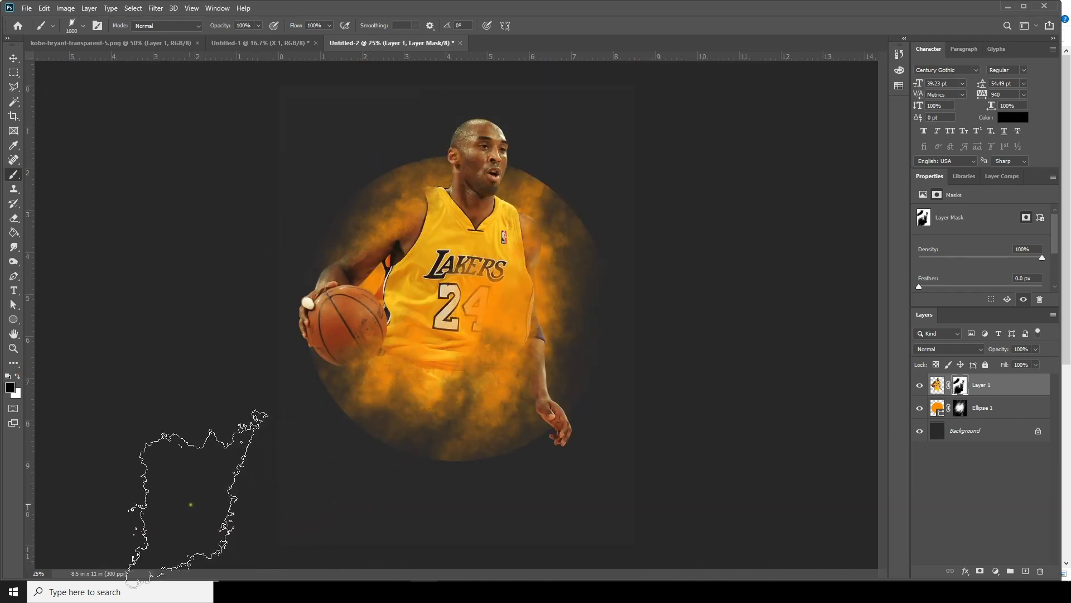
key(ctrl+minus)
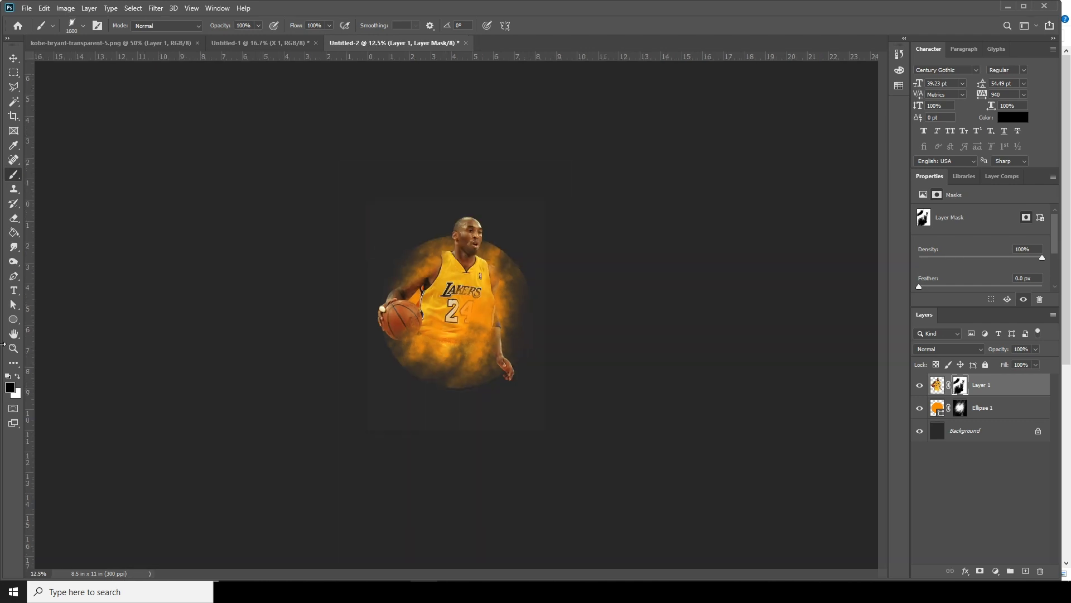
Draw four diagonal-striped square custom shapes of varied sizes around the circle on one new shape layer.
click(11, 319)
key(ctrl+plus)
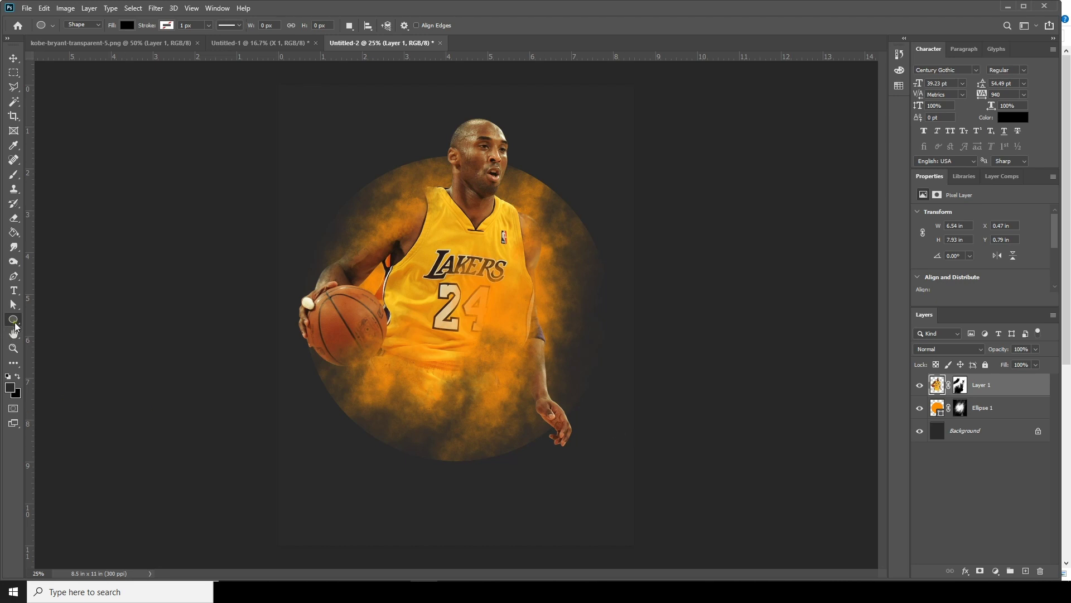
click(15, 322)
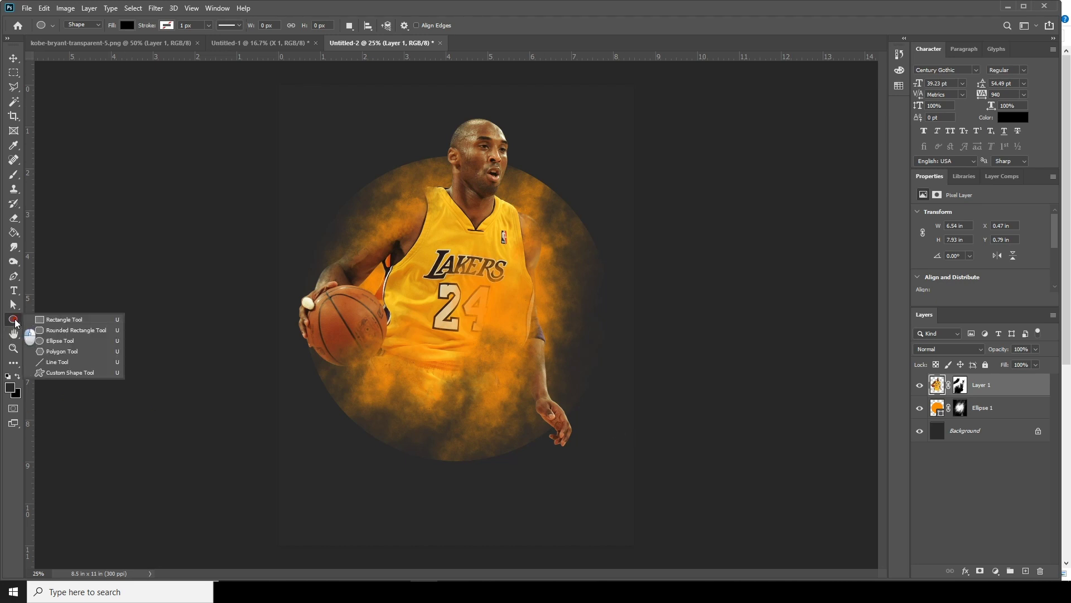
click(98, 372)
click(456, 25)
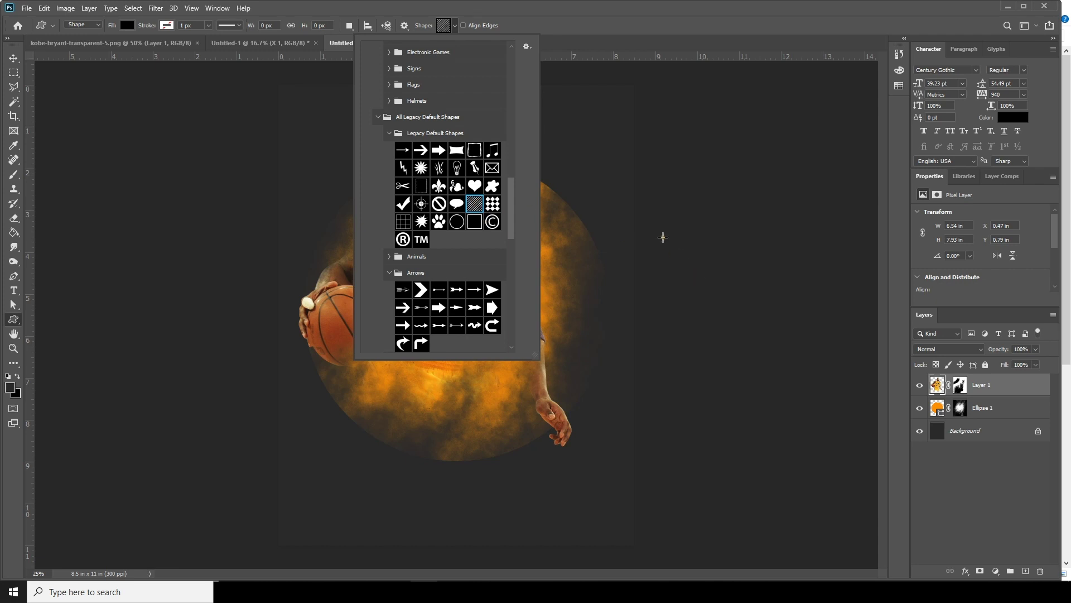
mouse_move(583, 194)
mouse_down()
mouse_move(616, 238)
mouse_move(601, 209)
mouse_up()
drag(304, 258, 314, 274)
drag(349, 145, 395, 190)
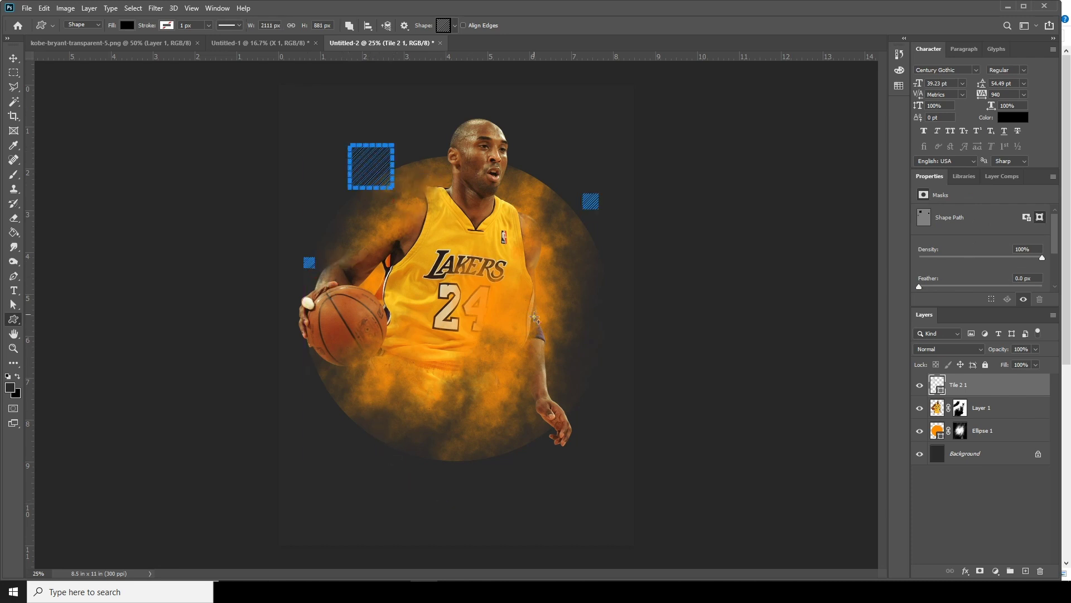
drag(317, 371, 358, 398)
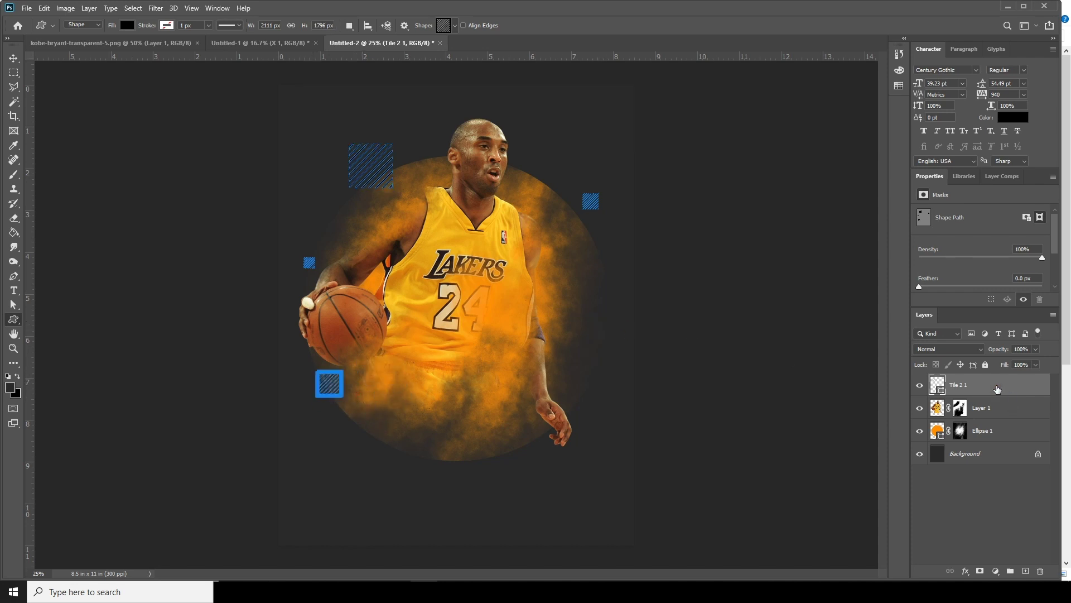
Apply an orange Color Overlay in Normal mode at 100% opacity to the striped squares layer.
click(967, 569)
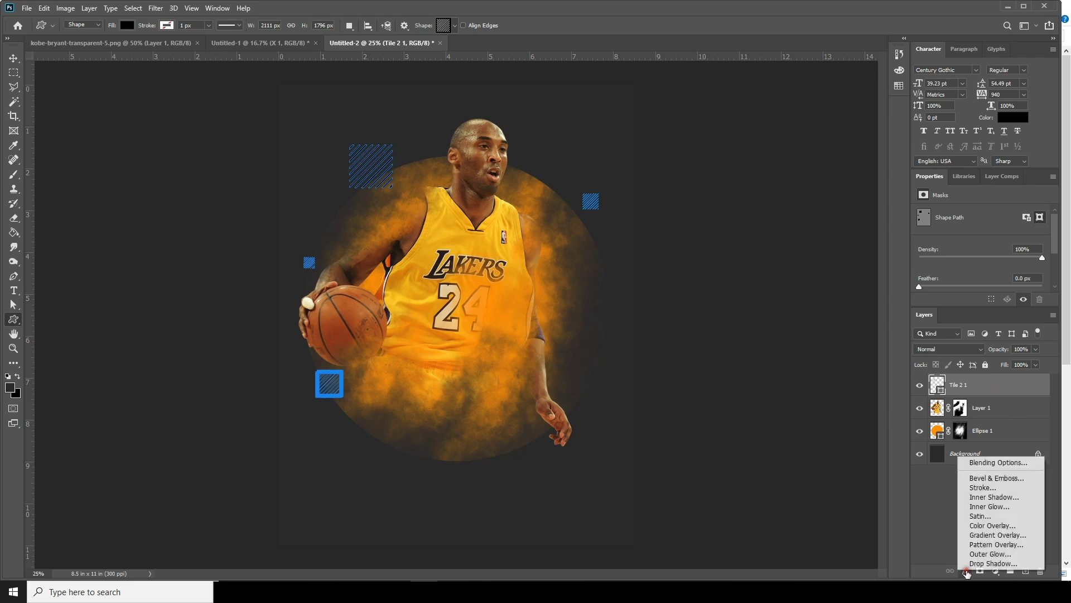
click(988, 525)
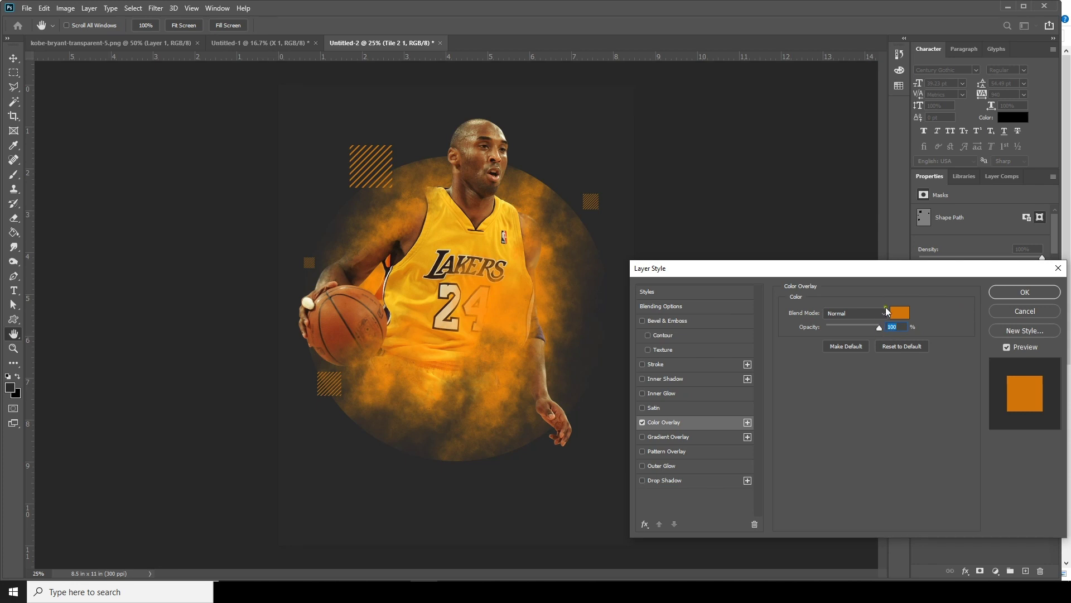
click(999, 293)
click(13, 58)
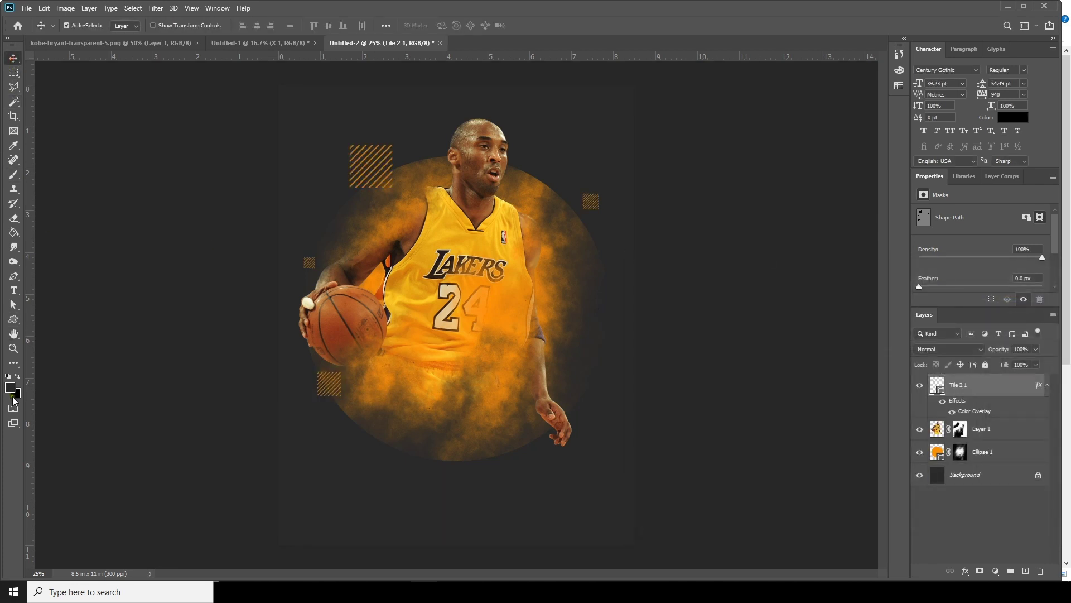
Draw small black circles of varied sizes around the ball and lower-left edge, on a new shape layer above the player layer.
click(20, 325)
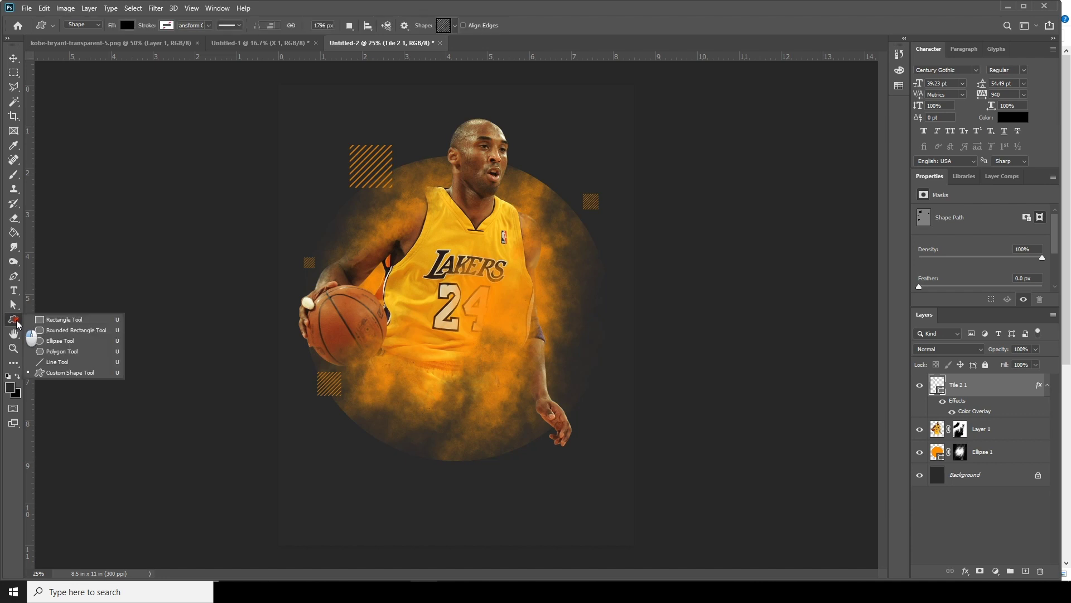
click(61, 342)
click(995, 431)
drag(332, 416, 346, 430)
drag(299, 405, 290, 369)
drag(284, 330, 296, 342)
drag(305, 354, 394, 424)
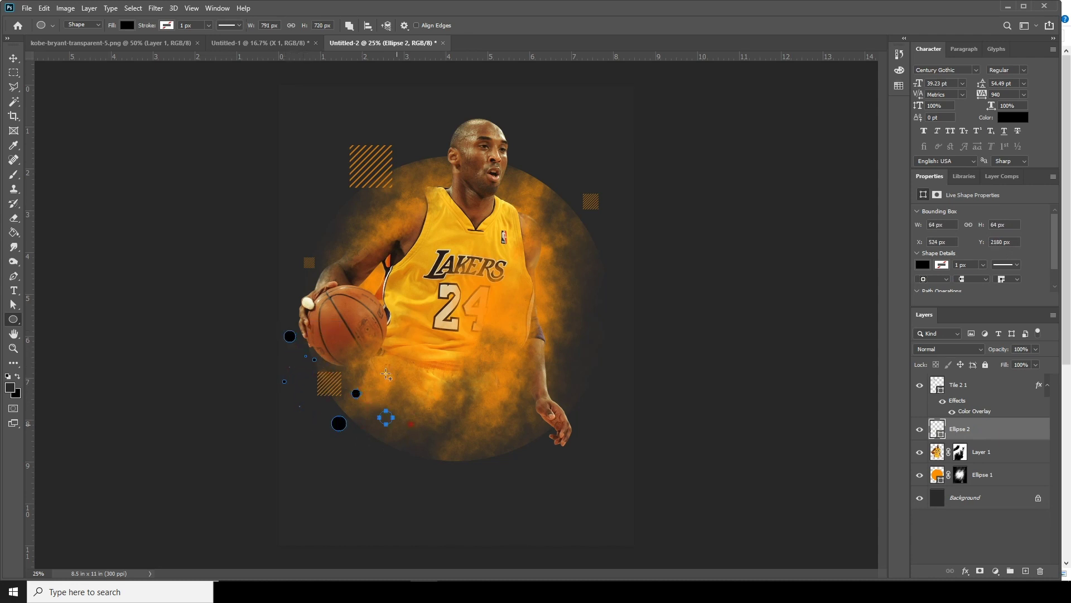
drag(278, 416, 294, 433)
Draw more black circles along the smoky circle's right side, including one about 68 px wide near the small striped square.
drag(528, 278, 544, 289)
drag(564, 269, 590, 296)
drag(594, 320, 604, 330)
drag(553, 191, 568, 206)
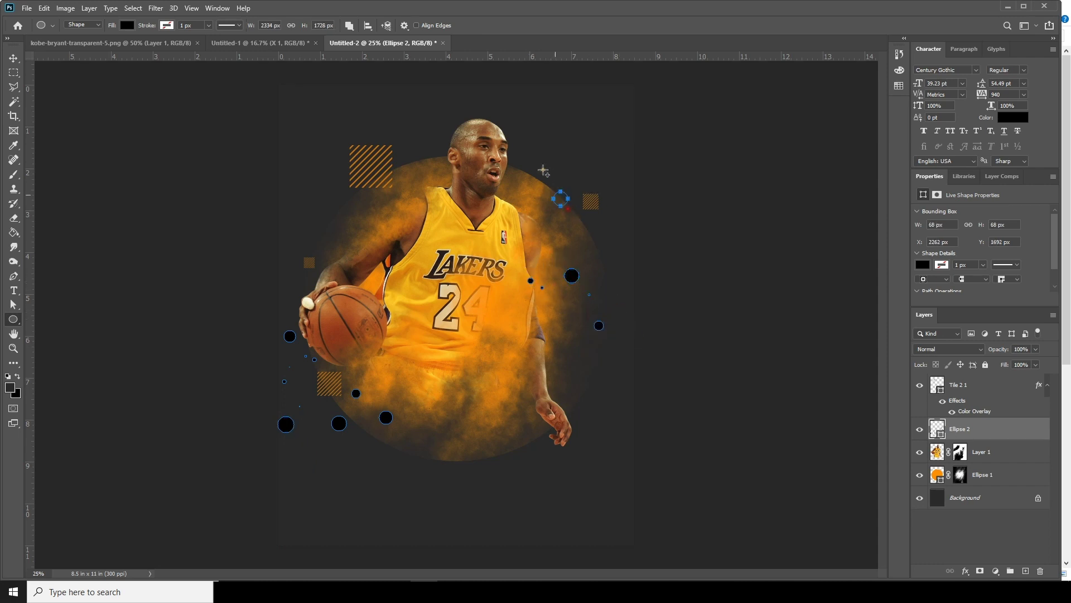
Add black circles around the upper left and across the jersey, plus one about 832 px wide over the canvas's upper-right corner.
drag(314, 221, 328, 234)
click(288, 291)
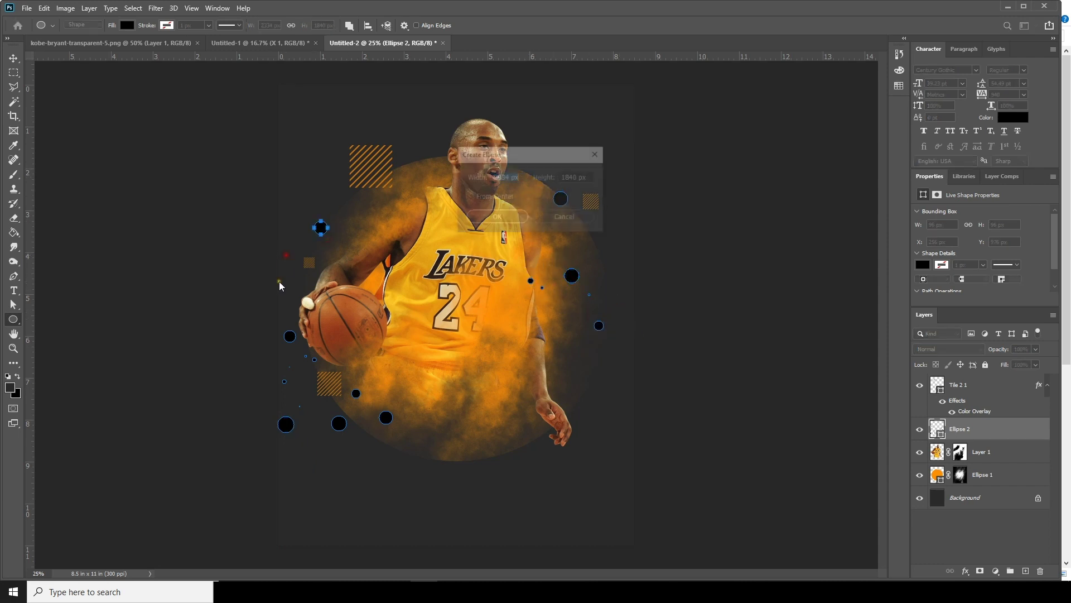
click(558, 222)
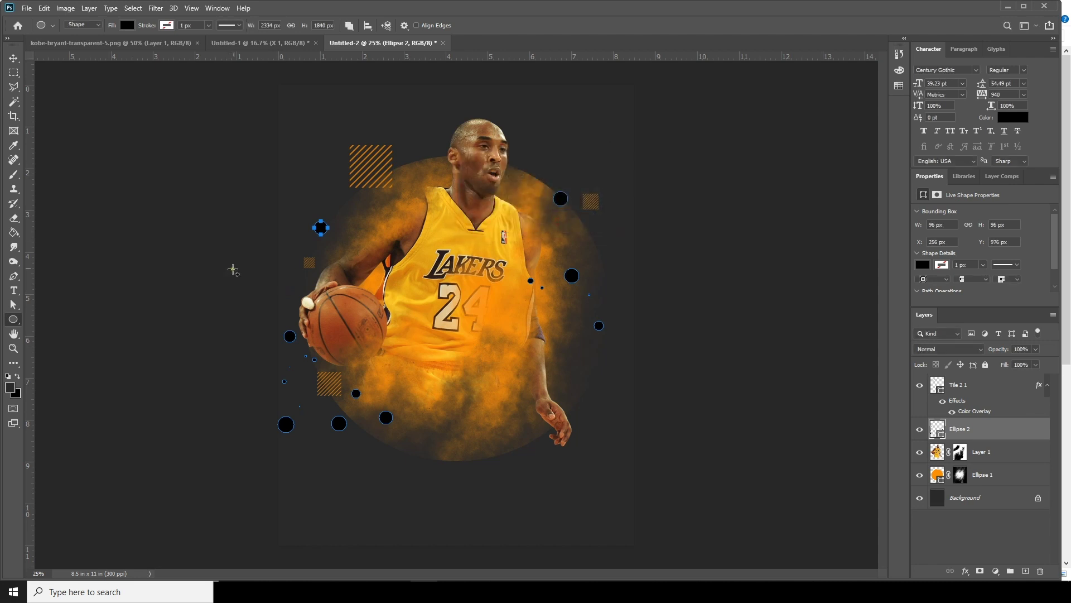
mouse_move(292, 280)
mouse_down()
mouse_move(344, 257)
mouse_move(410, 279)
mouse_up()
mouse_move(544, 82)
mouse_down()
mouse_move(579, 140)
mouse_move(708, 254)
mouse_move(661, 195)
mouse_move(733, 258)
mouse_move(695, 193)
mouse_move(691, 202)
mouse_up()
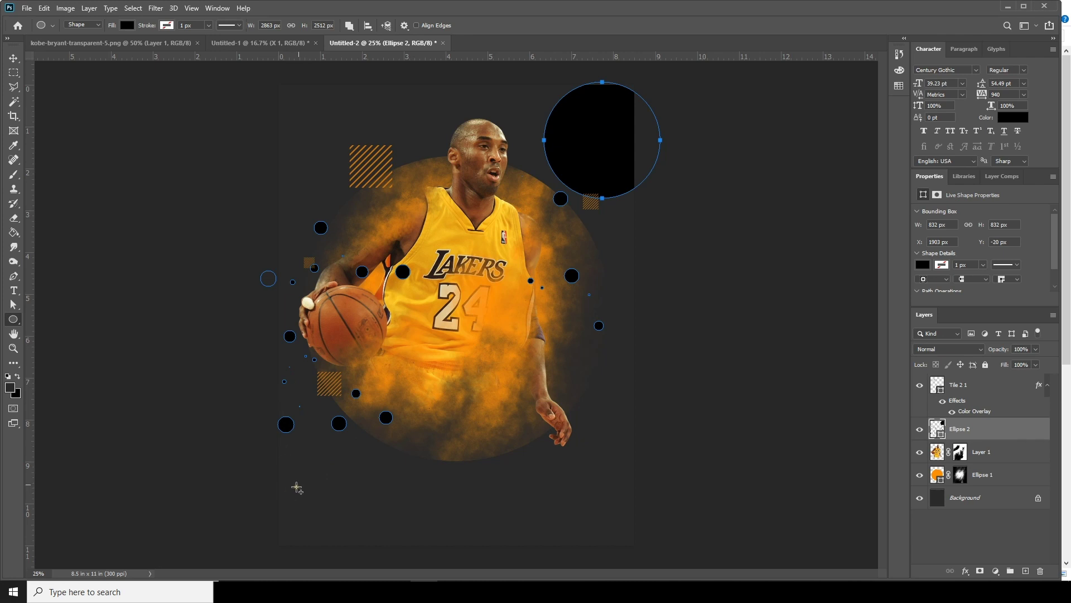
Apply an orange Color Overlay in Normal mode at 100% opacity to the circles layer and place it directly above the Background layer.
click(965, 571)
click(986, 527)
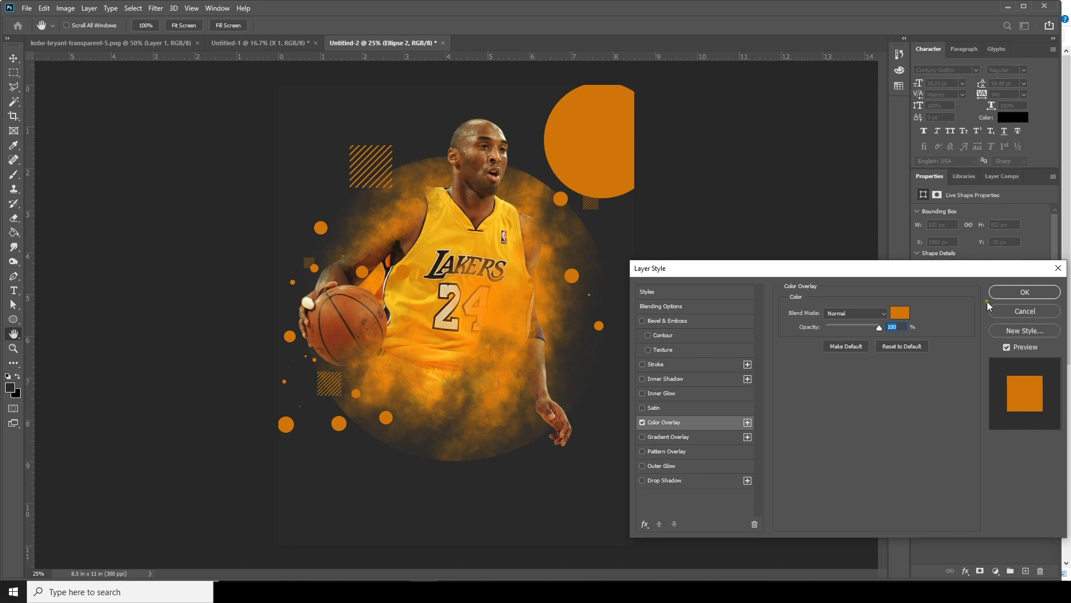
click(1024, 293)
drag(958, 427, 974, 501)
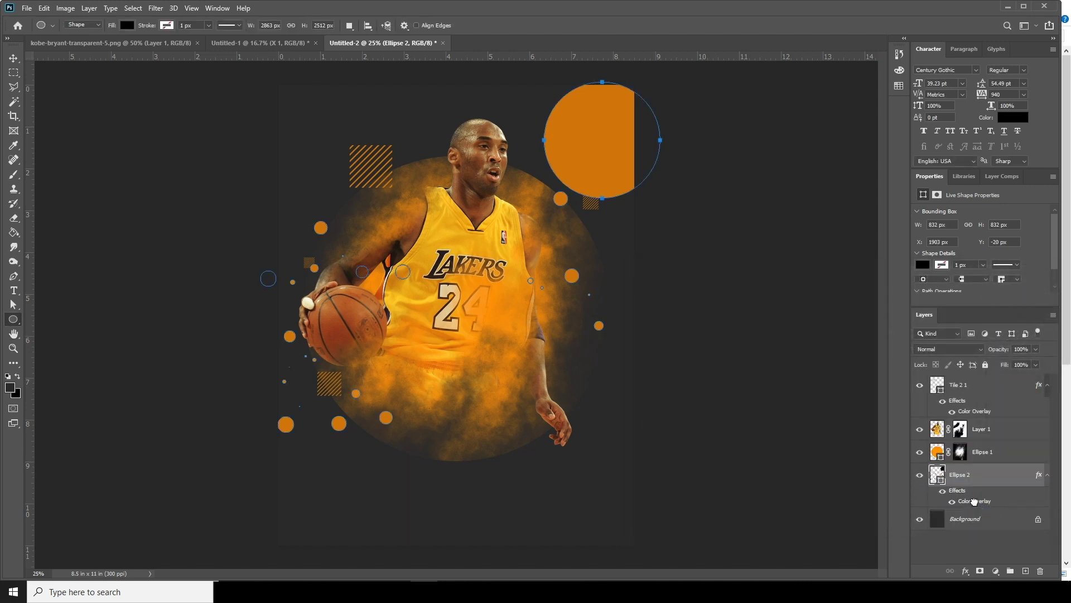
Select the Background layer and choose the thick circle frame from the legacy Shapes group as the custom shape.
click(977, 519)
key(ctrl+minus)
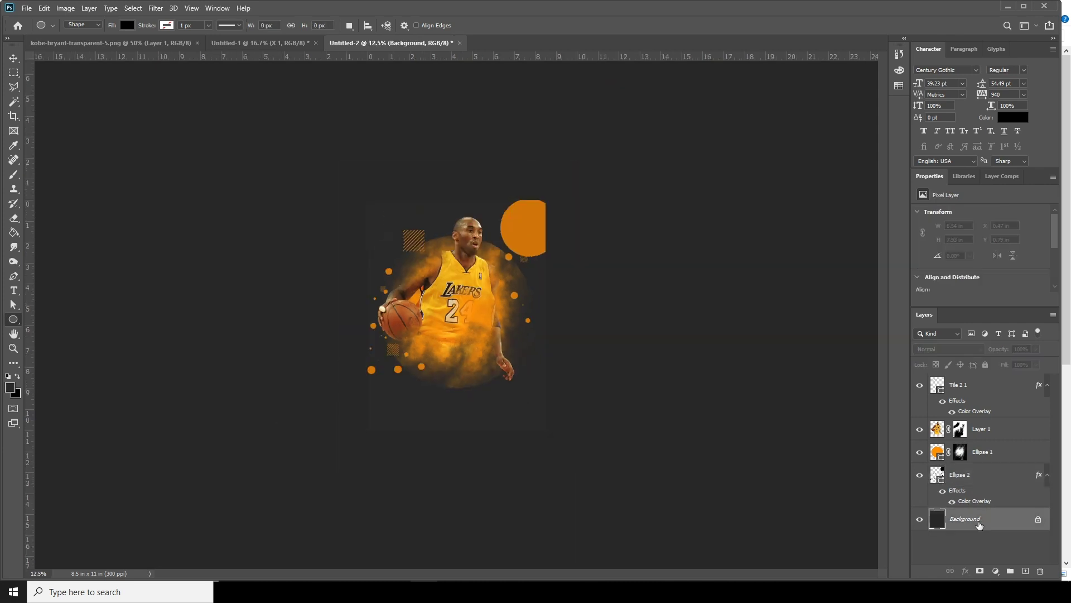
key(ctrl+plus)
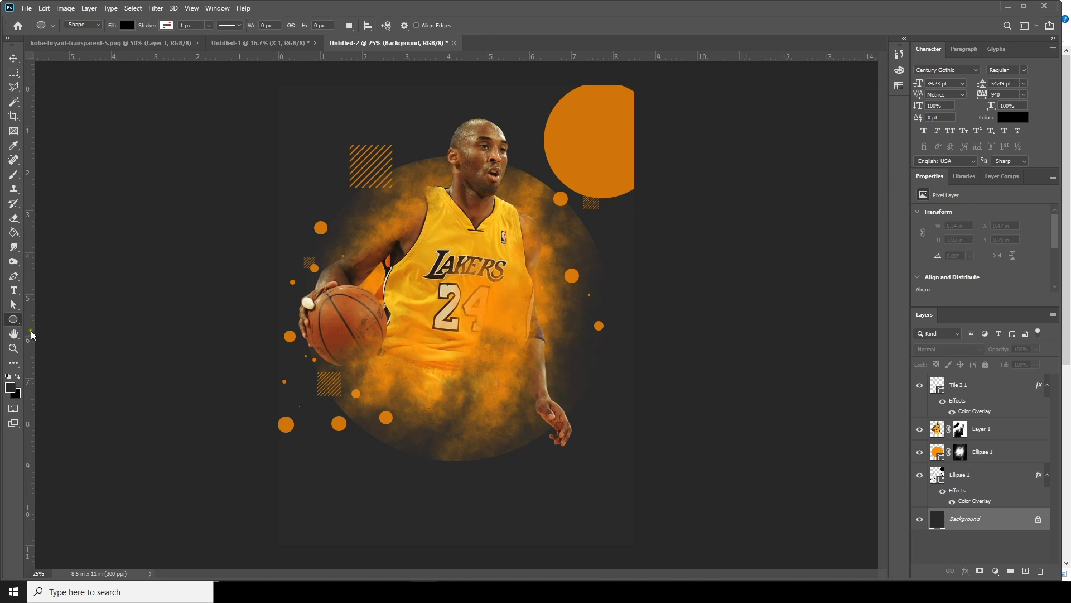
drag(13, 320, 72, 373)
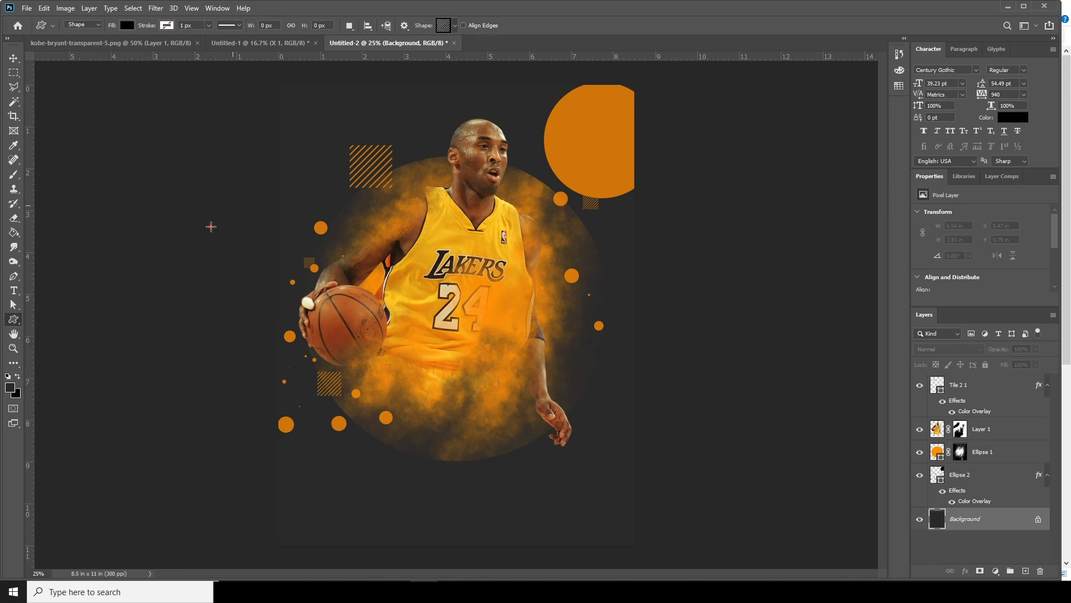
click(454, 26)
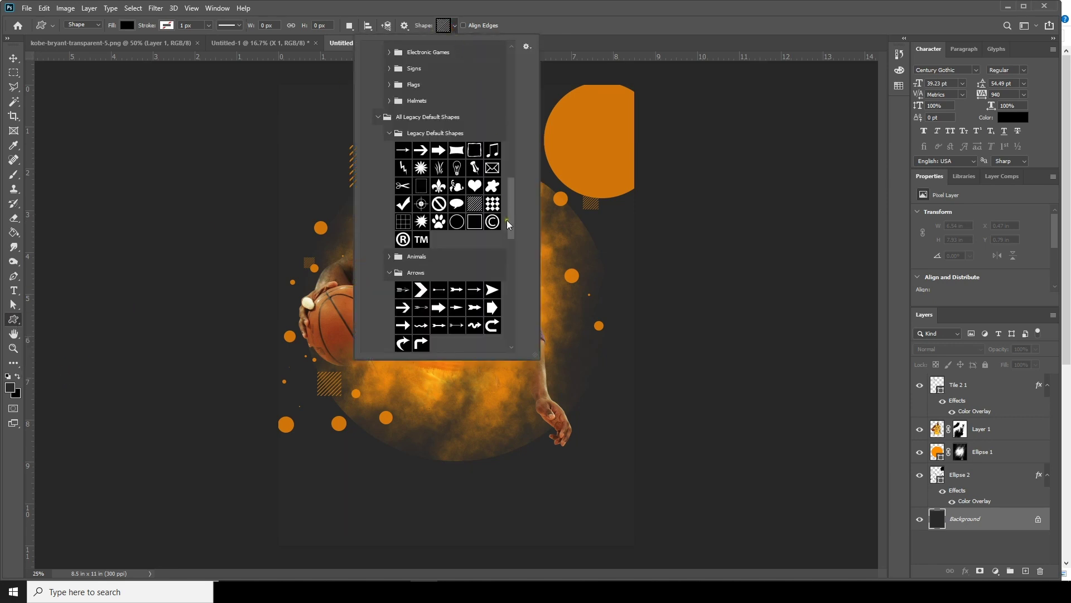
scroll(506, 220, down, 10)
scroll(521, 301, down, 2)
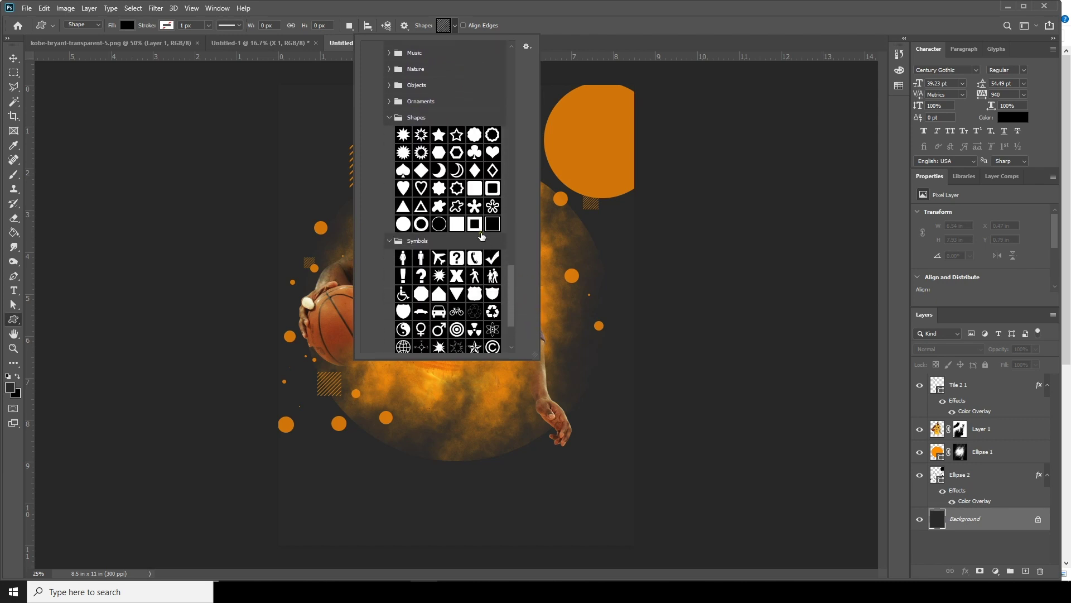
click(421, 224)
click(935, 514)
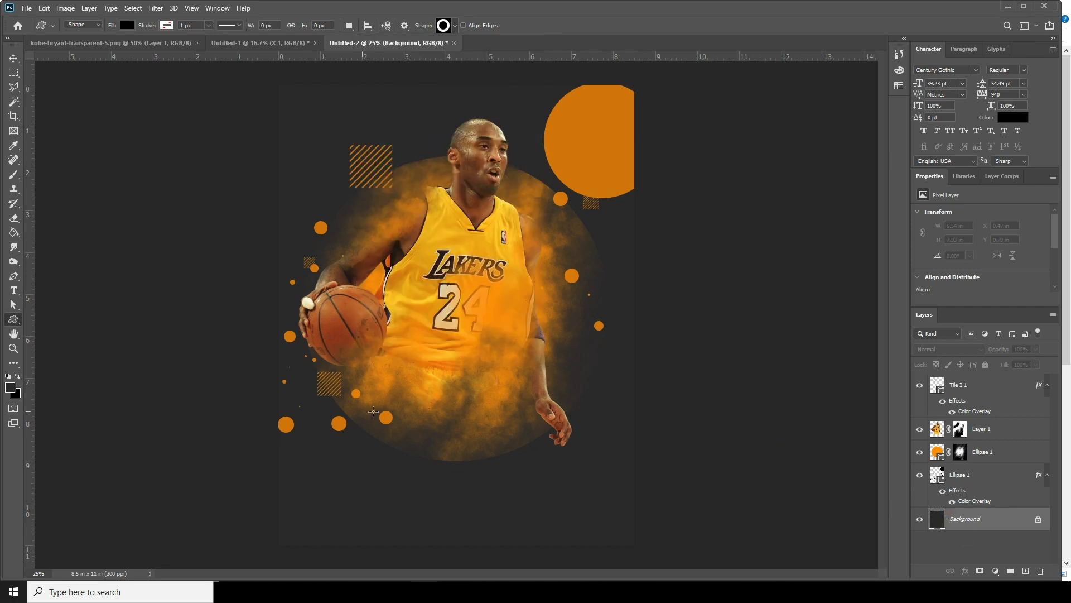
Draw black rings of varied sizes above the background, with a large one at the lower-left edge and smaller ones around both shoulders.
drag(268, 411, 319, 458)
drag(528, 172, 535, 178)
drag(560, 217, 588, 243)
drag(337, 202, 343, 207)
drag(297, 245, 304, 251)
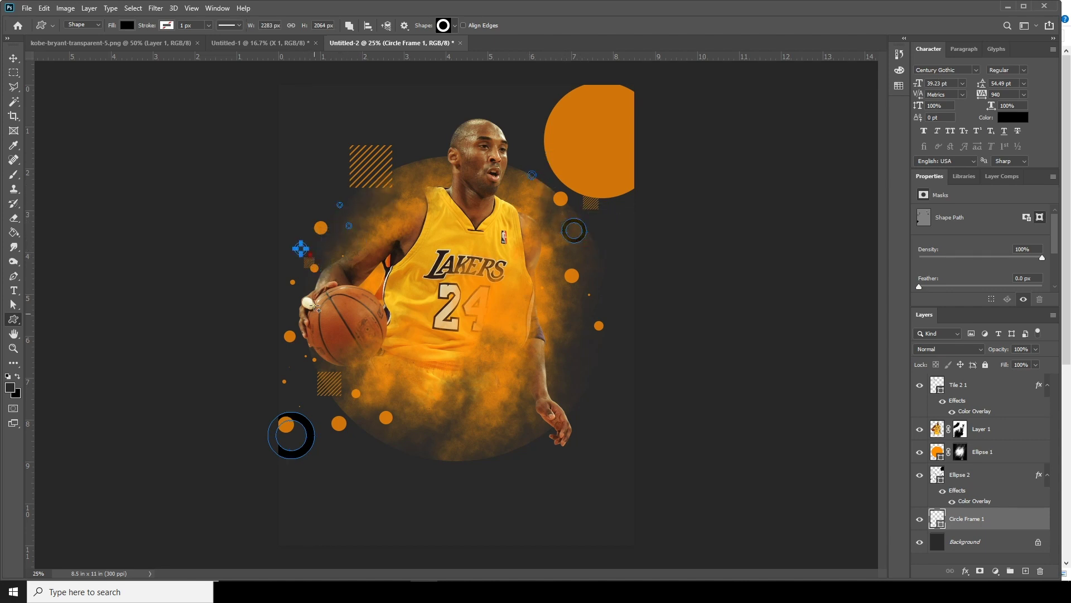
Add small black rings below the ball and along the smoky circle's right side, plus a larger one beside the player's head.
drag(335, 456, 339, 460)
mouse_move(594, 248)
mouse_down()
mouse_move(605, 259)
mouse_move(559, 261)
mouse_move(545, 279)
mouse_up()
drag(536, 299, 540, 302)
click(581, 294)
click(564, 233)
drag(396, 112, 438, 156)
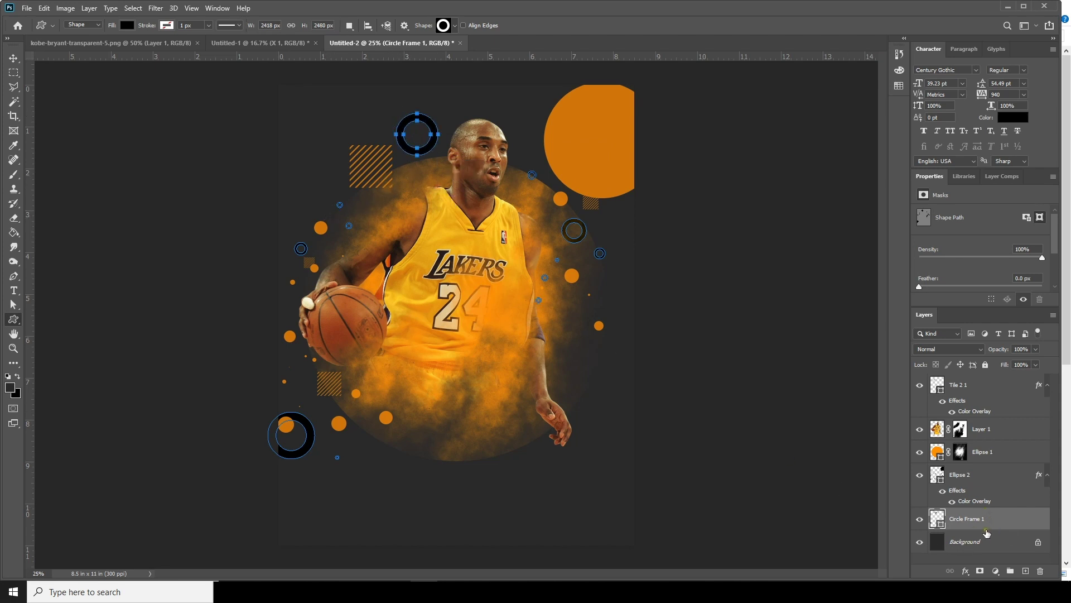
Lower the opacity of the ring shapes layer to about 22%.
click(991, 546)
click(1035, 349)
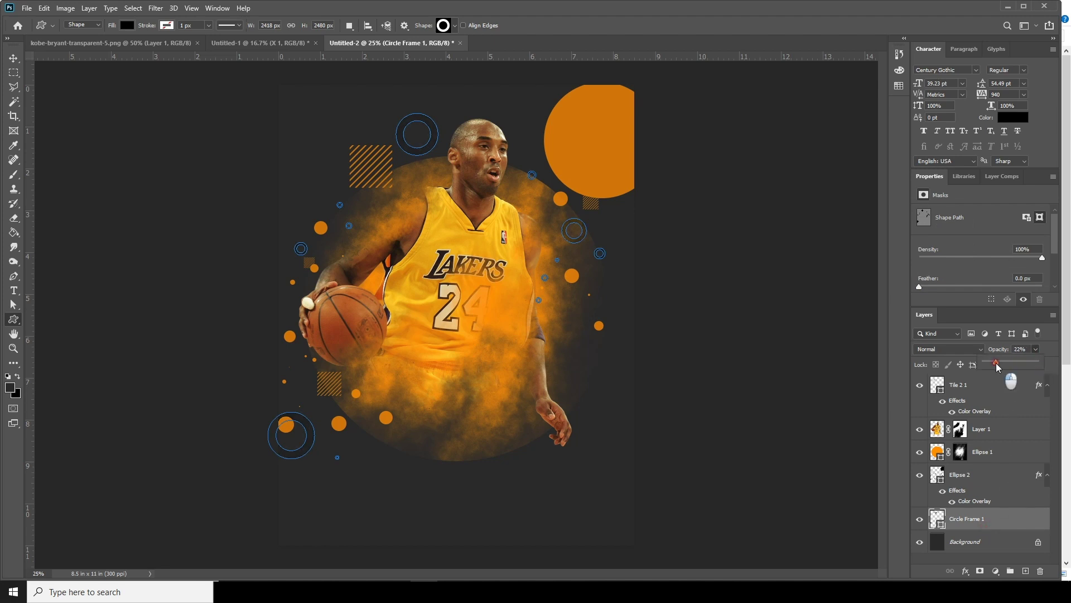
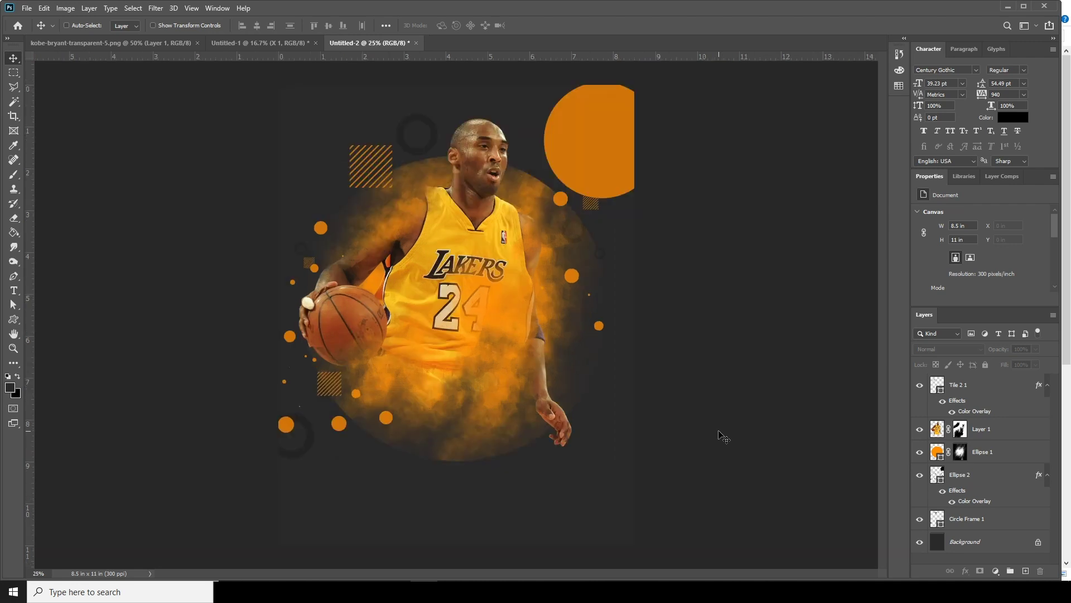
Open the player cutout in the Camera Raw Filter and set Highlights to -100, Shadows to +70 and Clarity to +83.
key(ctrl)
click(935, 434)
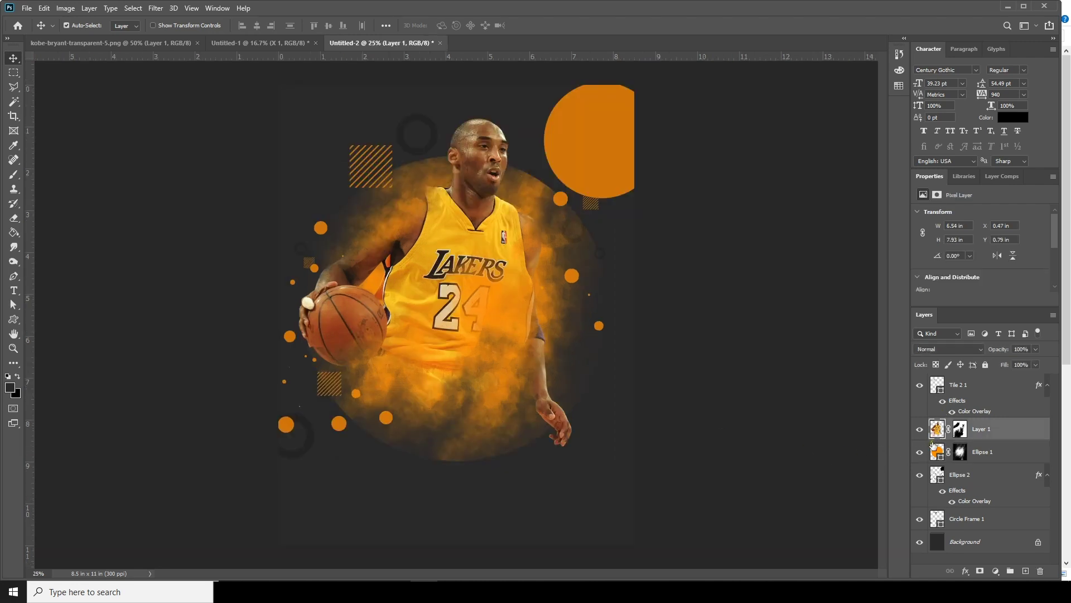
click(155, 7)
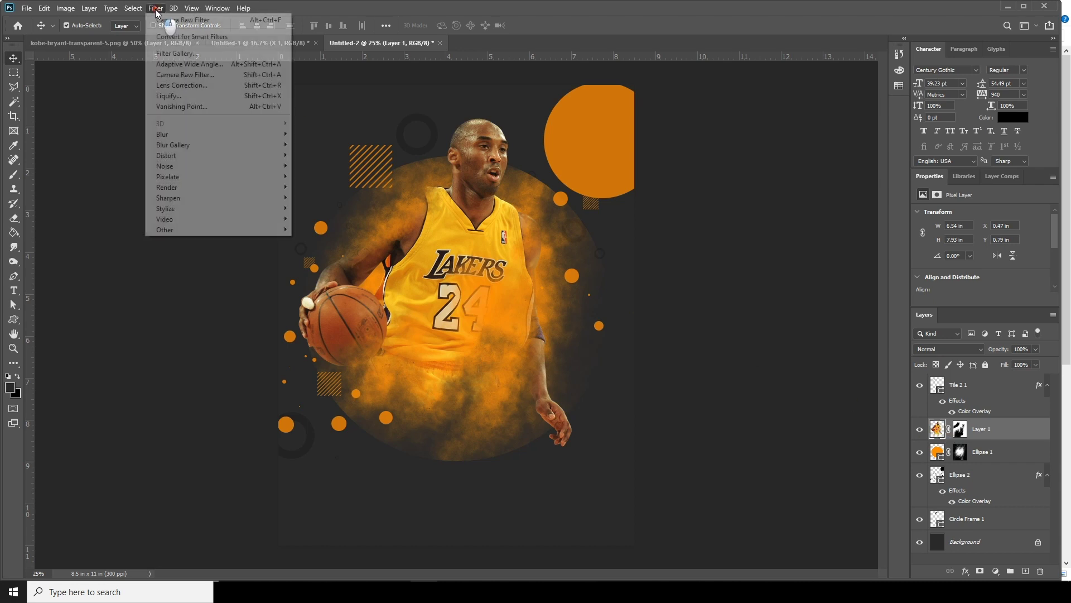
click(195, 79)
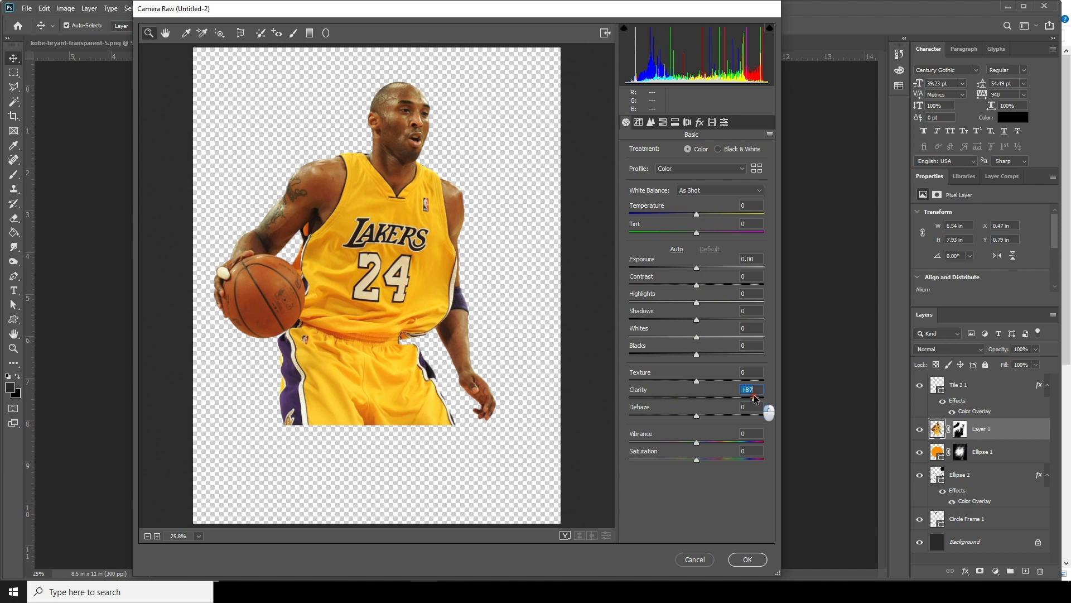
drag(756, 398, 795, 395)
drag(697, 319, 579, 308)
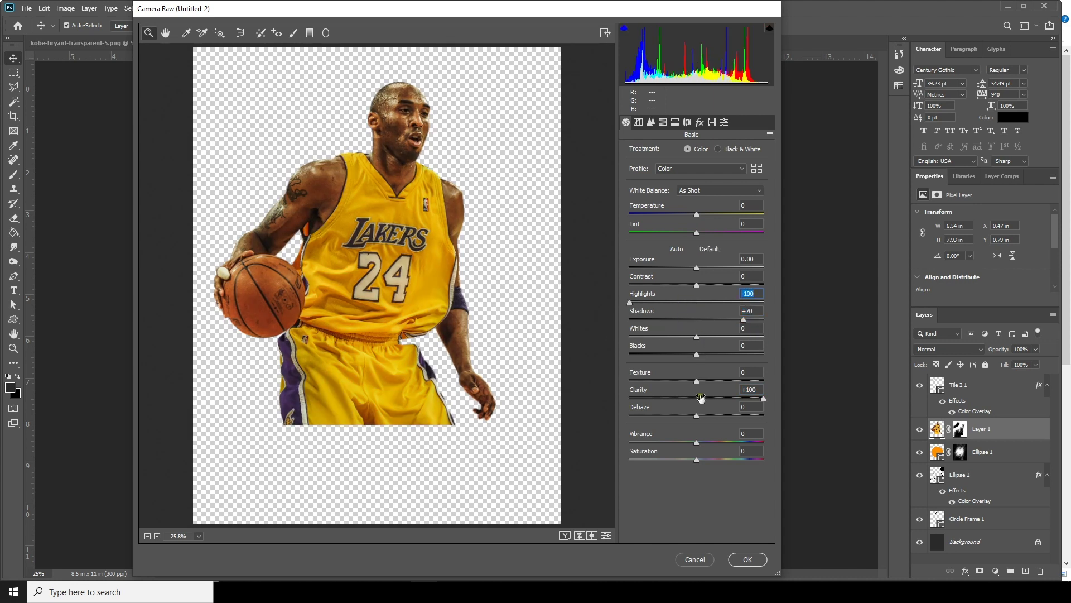
drag(763, 398, 749, 401)
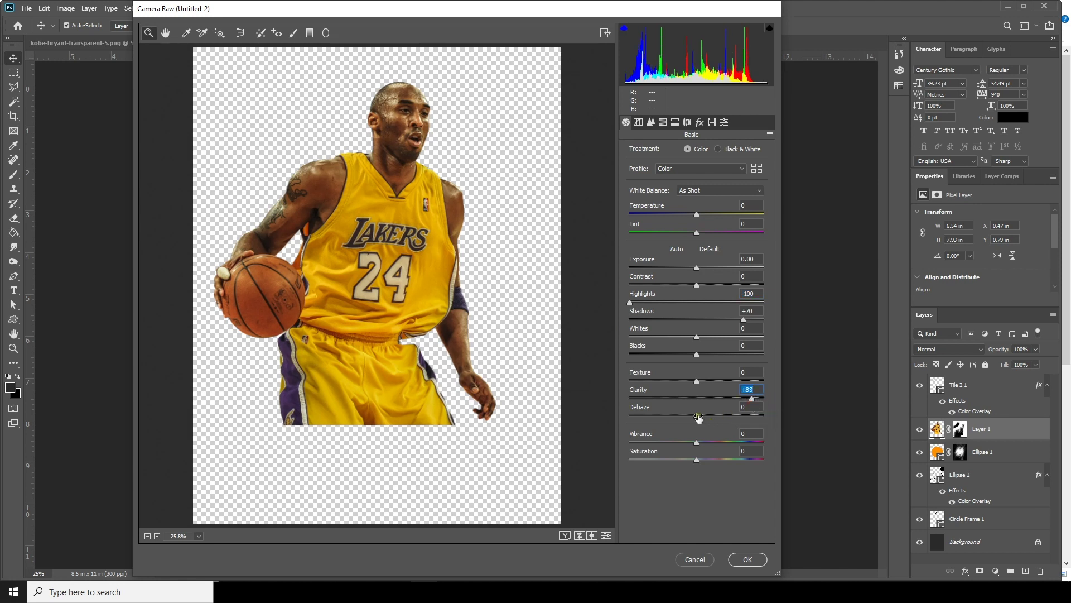
Add some luminance noise reduction in Camera Raw and apply the adjustments to the player cutout.
click(650, 123)
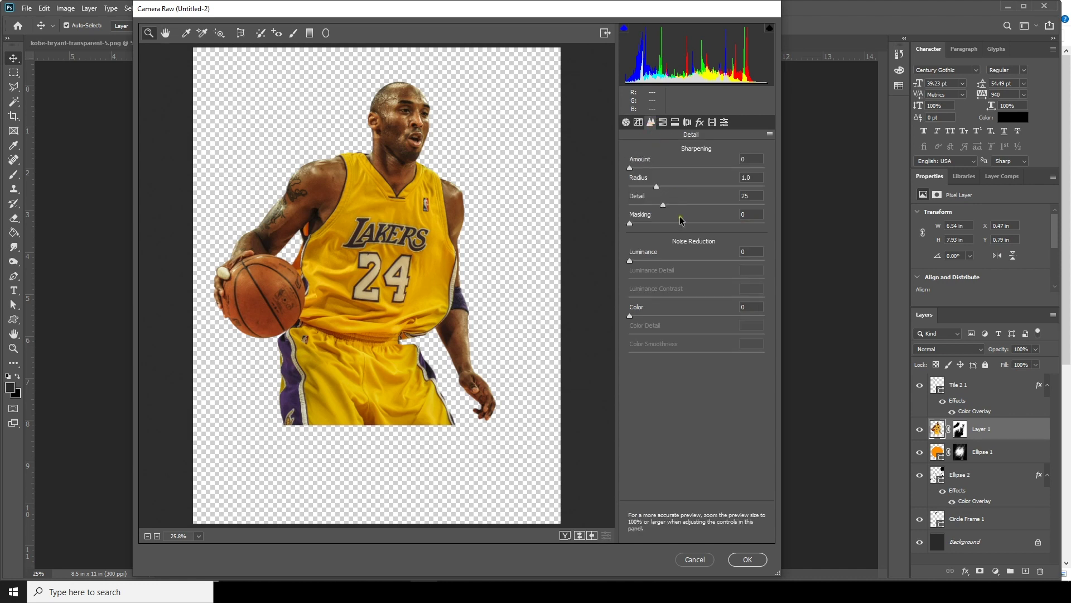
drag(674, 260, 665, 261)
click(627, 120)
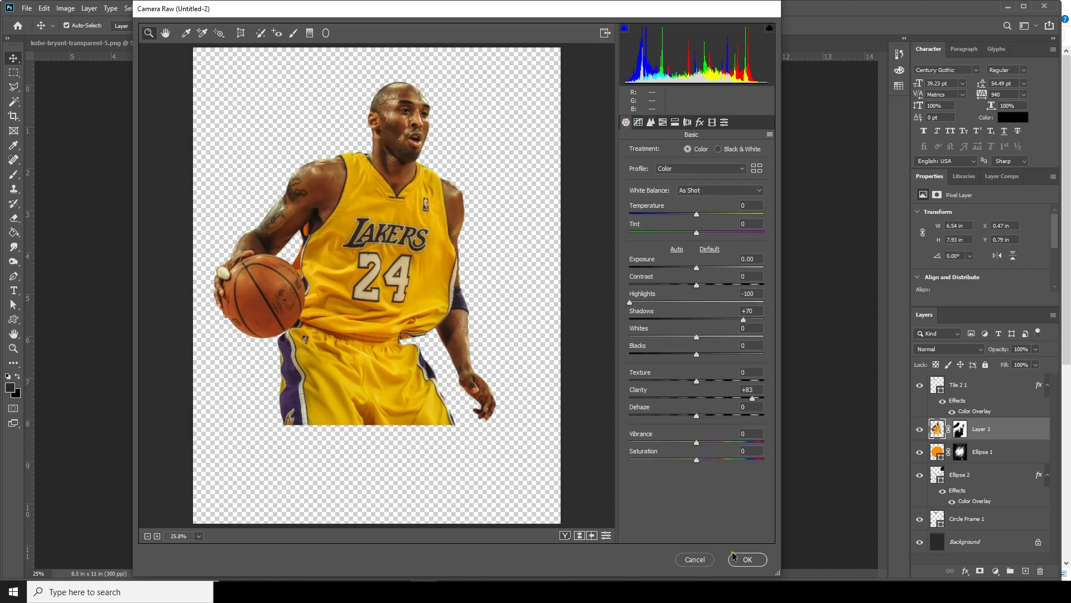
click(747, 559)
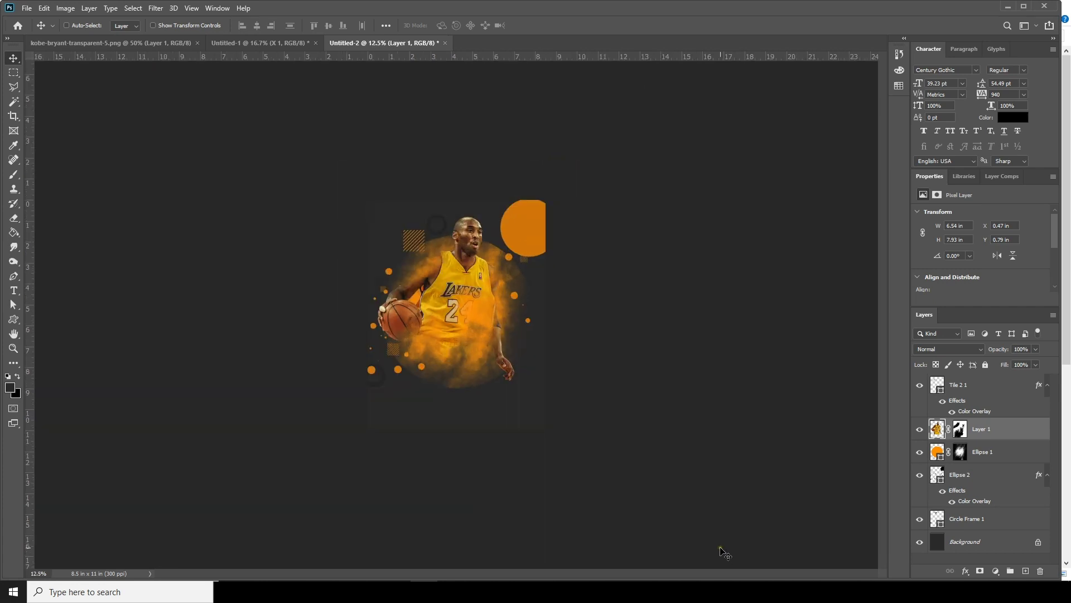
Add a Color Lookup adjustment layer above Tile 2 1 and load the 3D LUT file windymoodlut 2020.cube.
key(ctrl+minus)
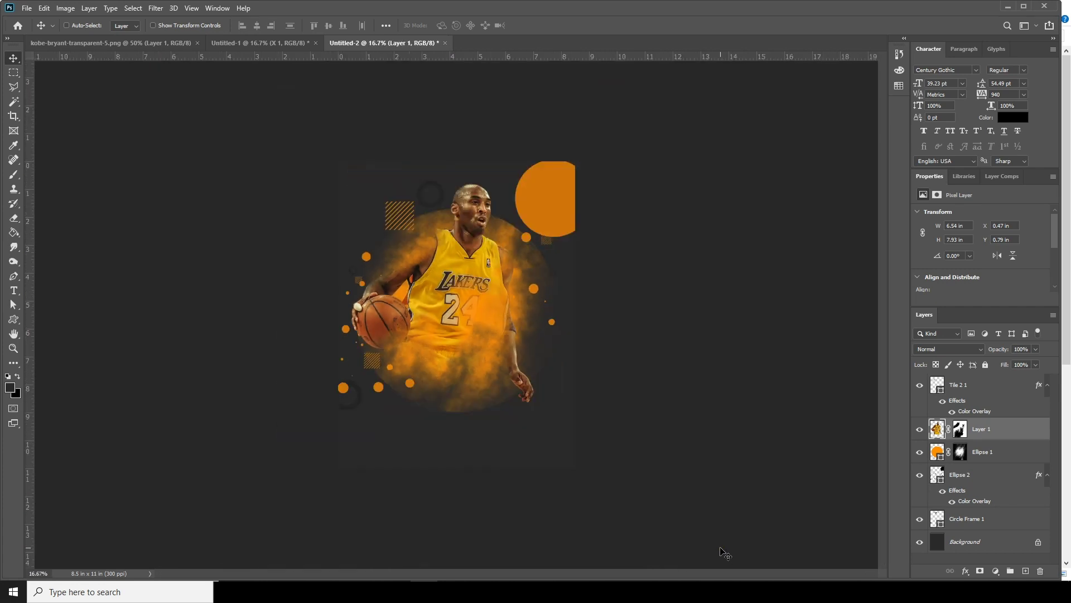
click(960, 386)
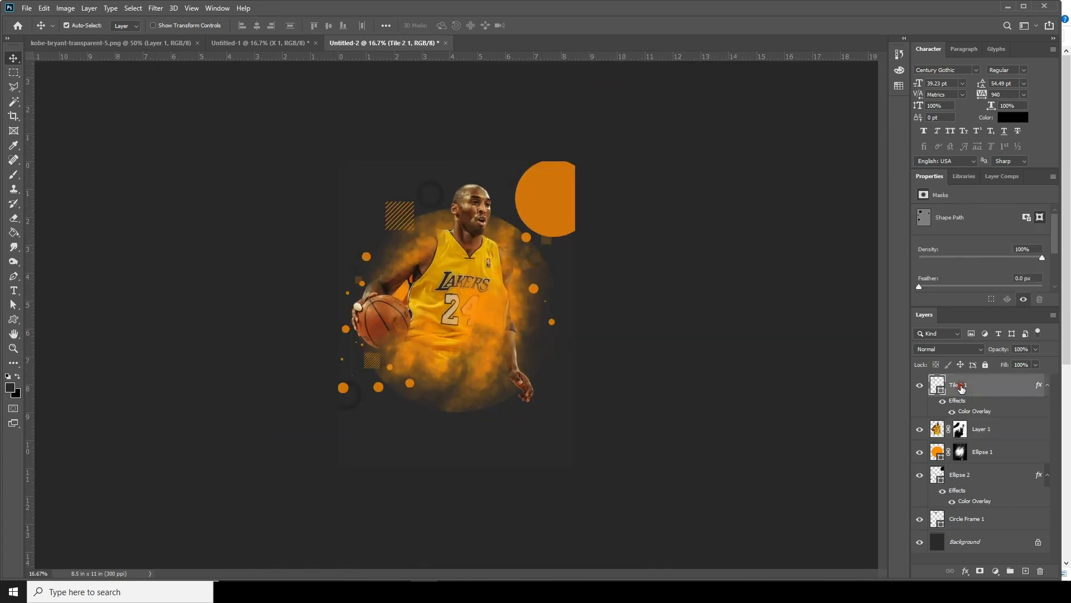
click(996, 572)
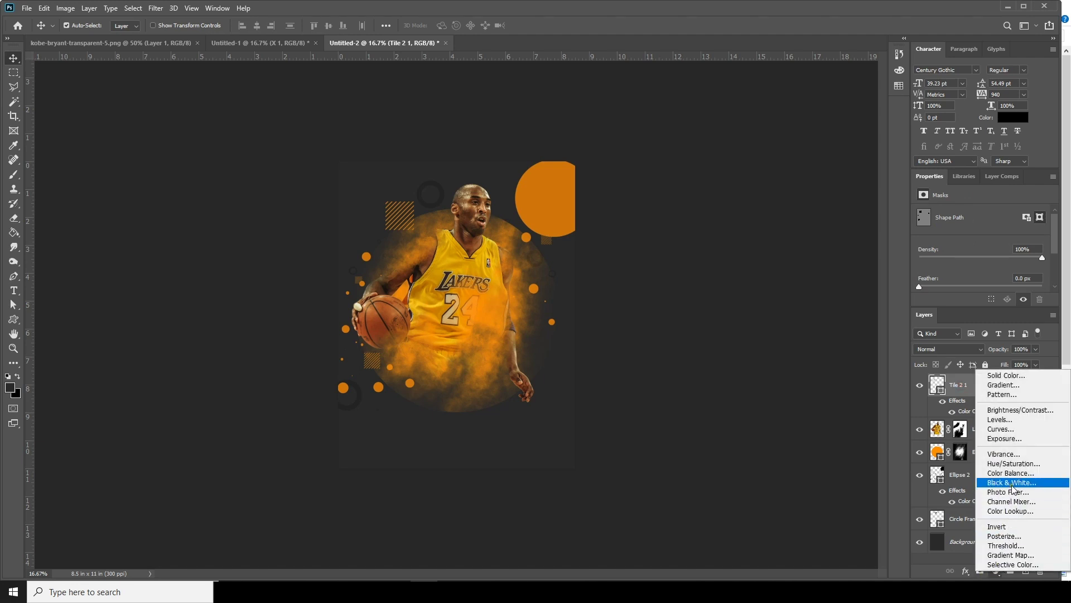
click(1016, 511)
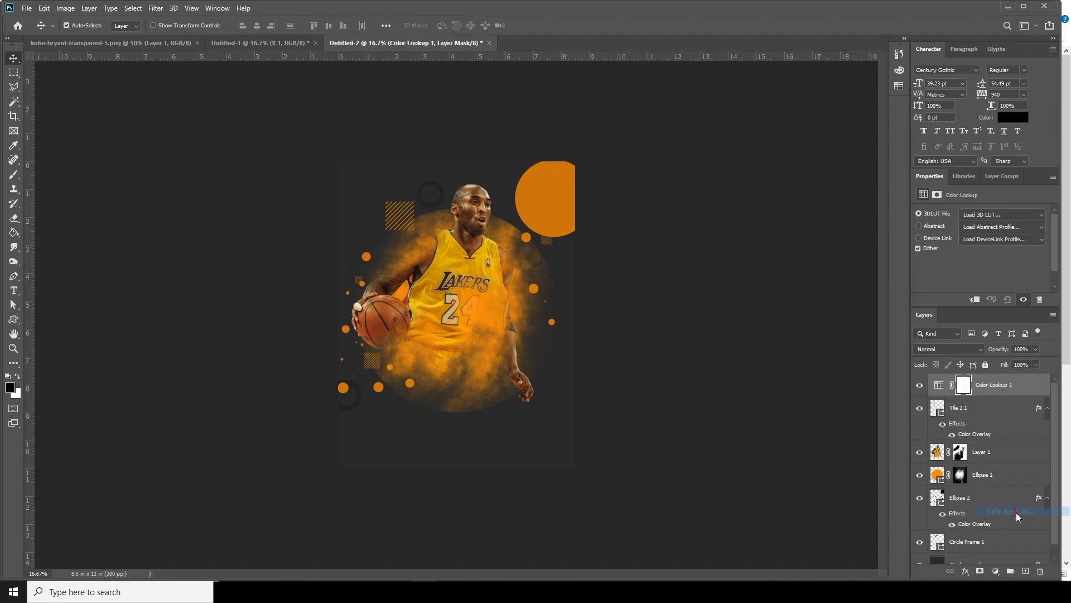
click(989, 214)
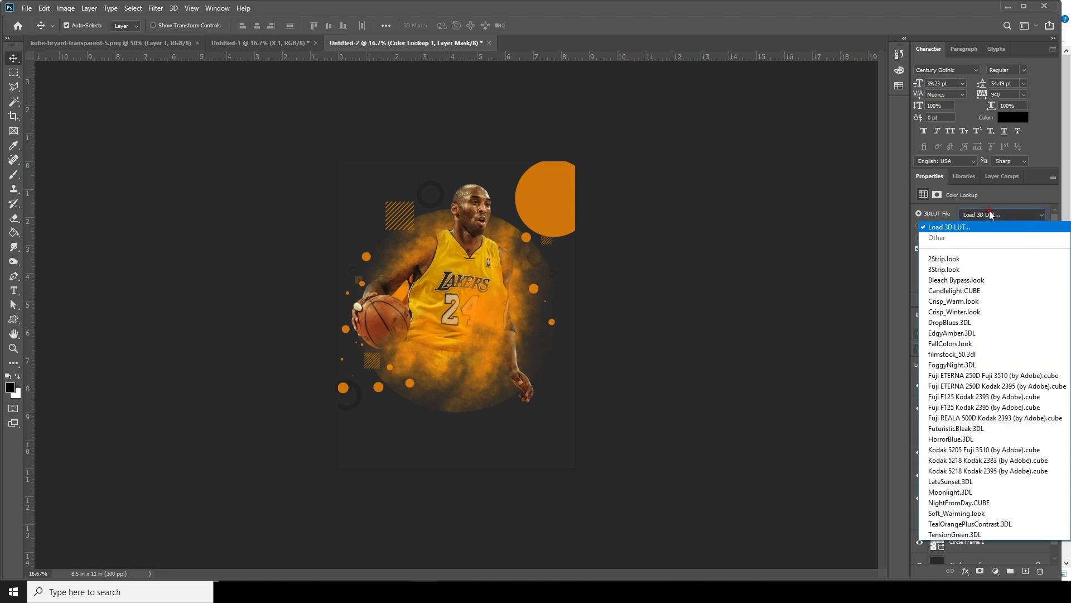
click(953, 227)
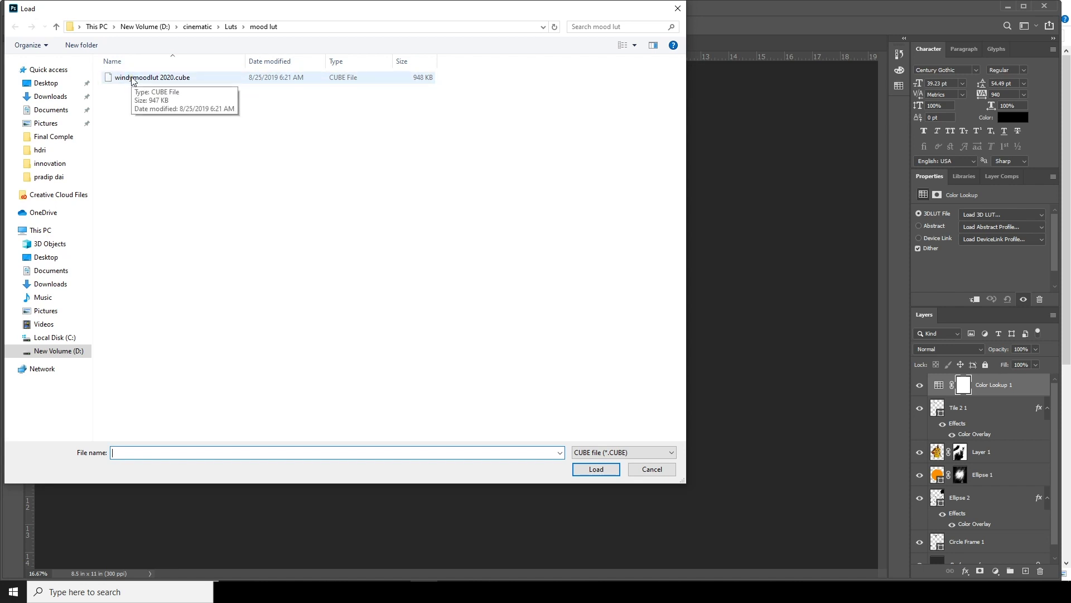
click(134, 79)
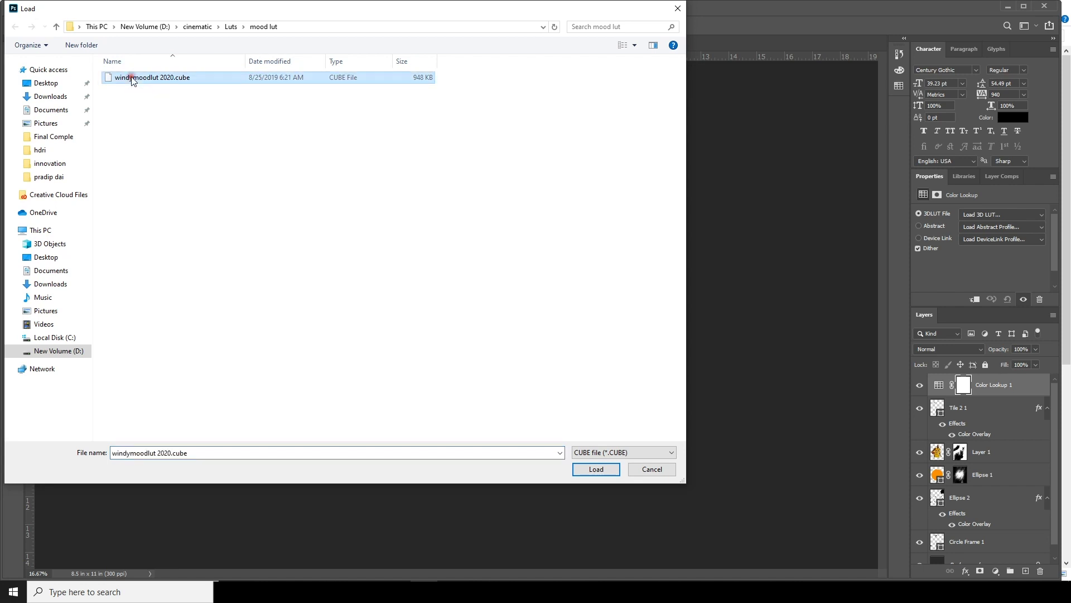
click(613, 467)
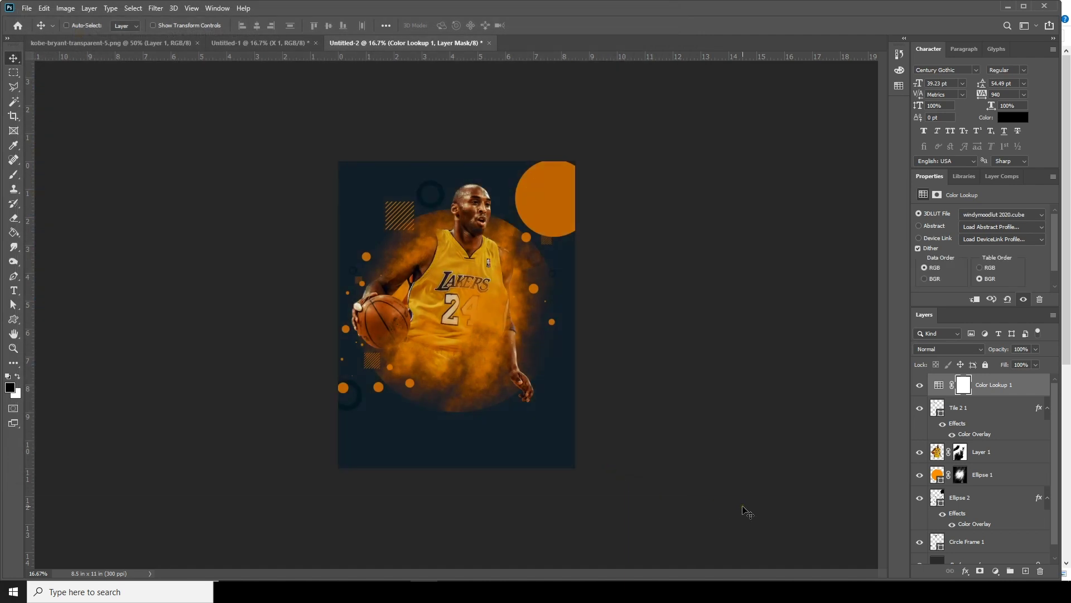
Lower the Color Lookup adjustment layer's opacity to about 60%.
key(ctrl+plus)
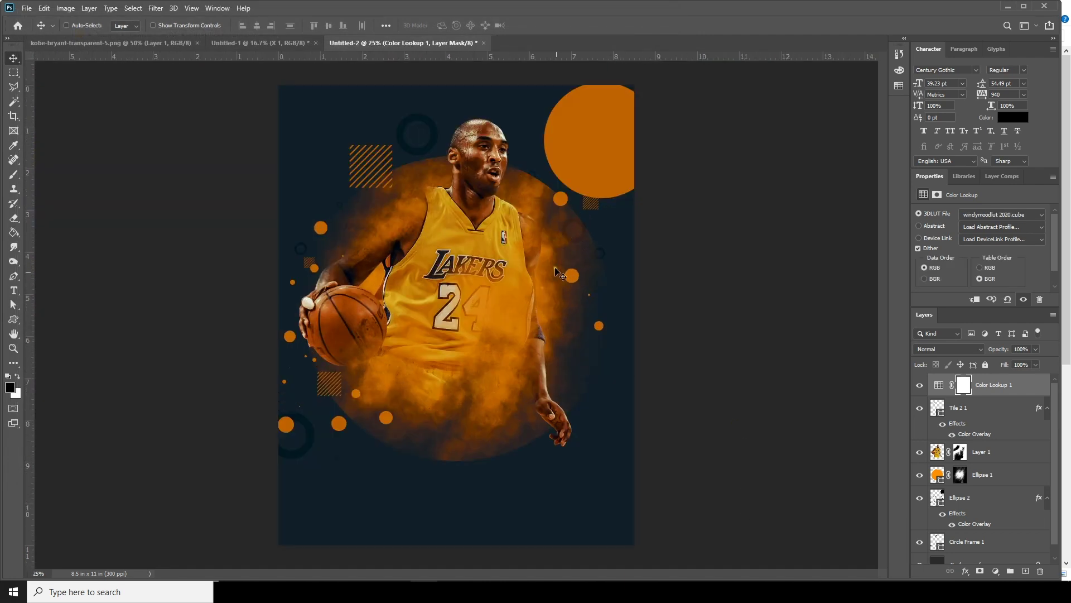
key(ctrl+minus)
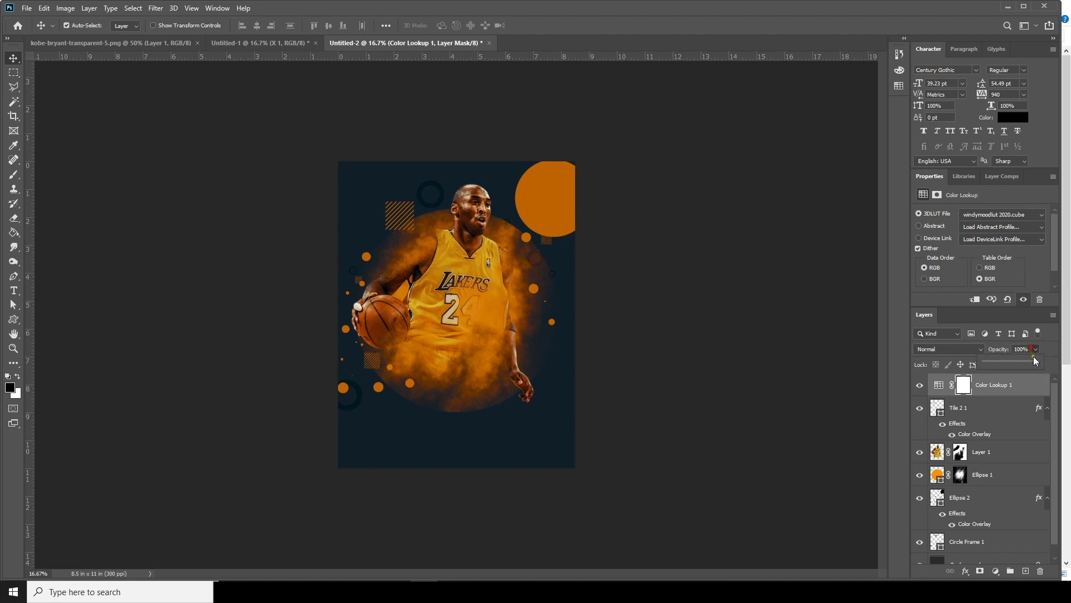
click(1018, 364)
drag(1018, 364, 1016, 365)
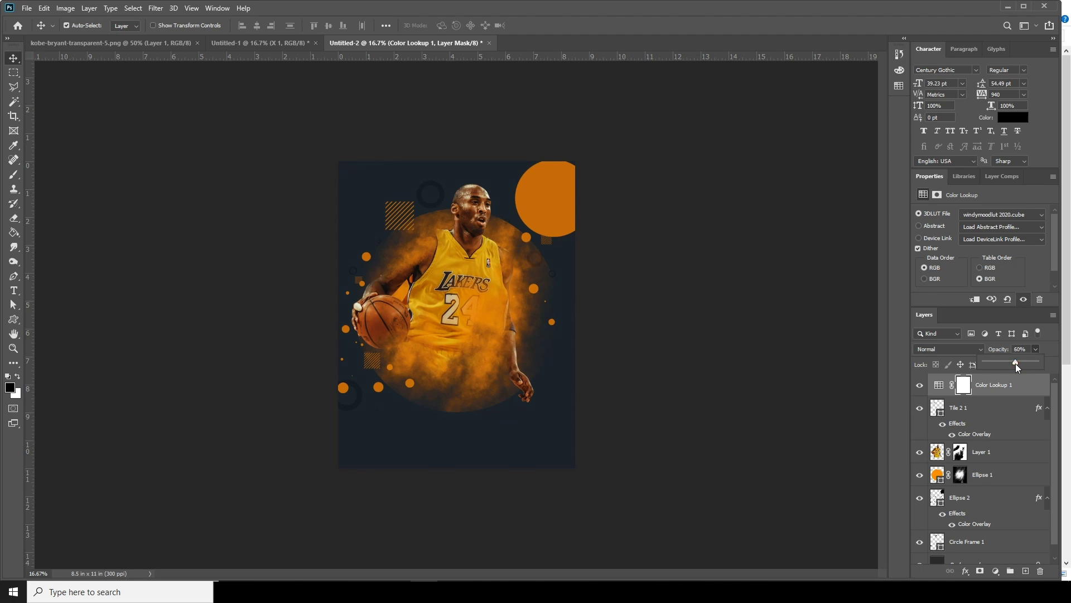
drag(1016, 364, 1016, 369)
Add a new layer directly above Ellipse 1 and choose the Brush with white (ffffff) as the foreground color.
click(981, 414)
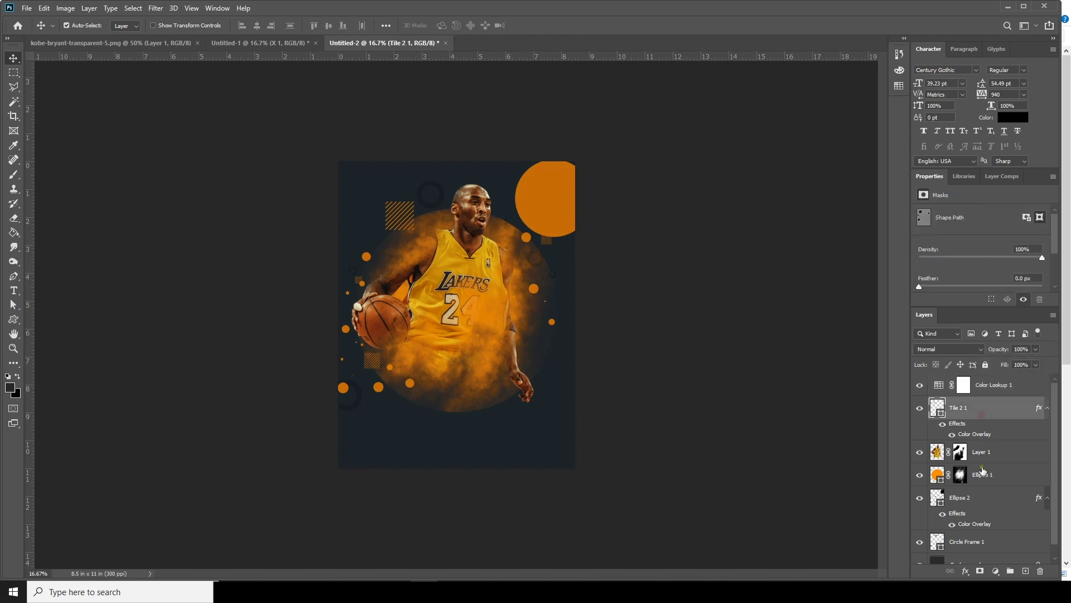
click(938, 458)
click(938, 477)
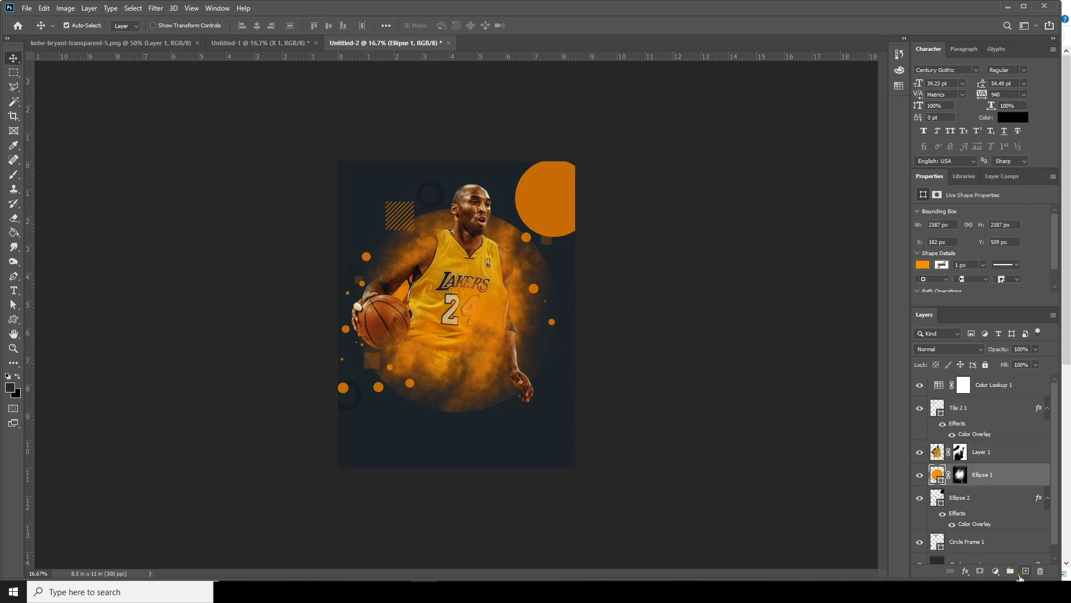
click(1025, 573)
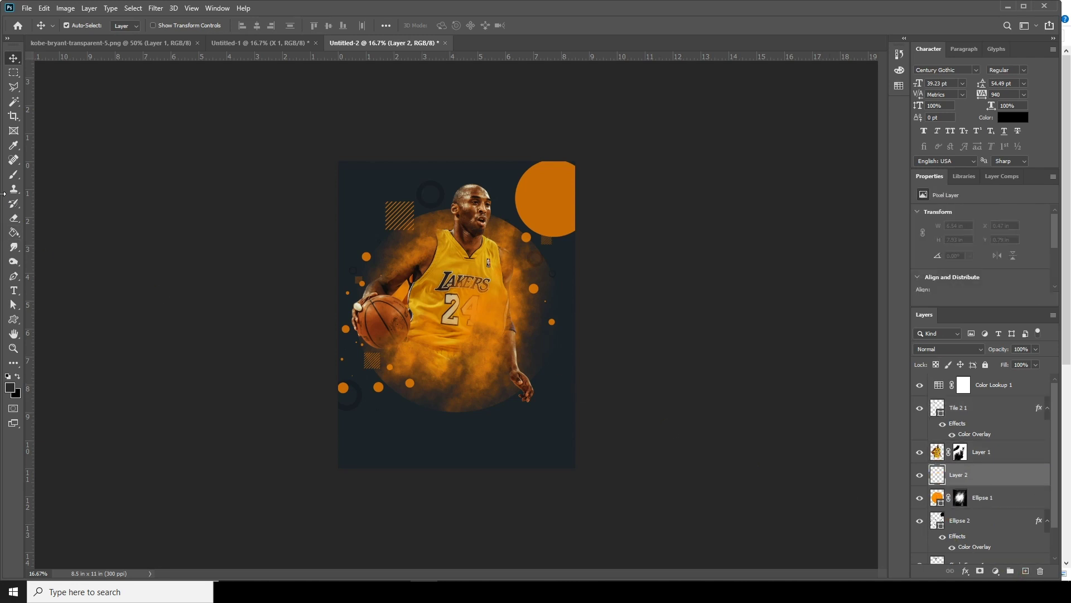
click(14, 175)
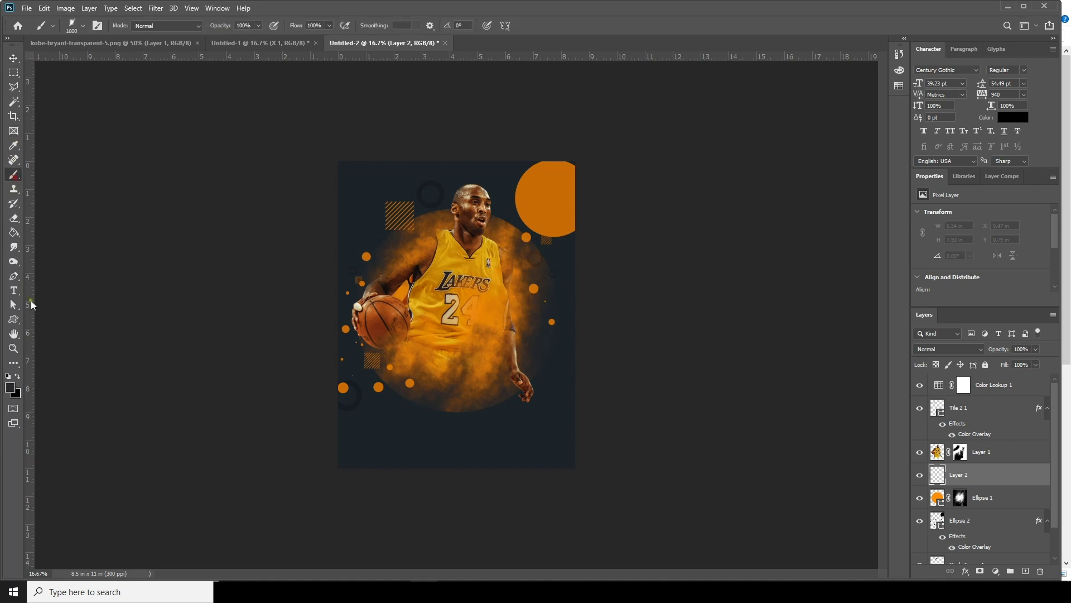
click(10, 388)
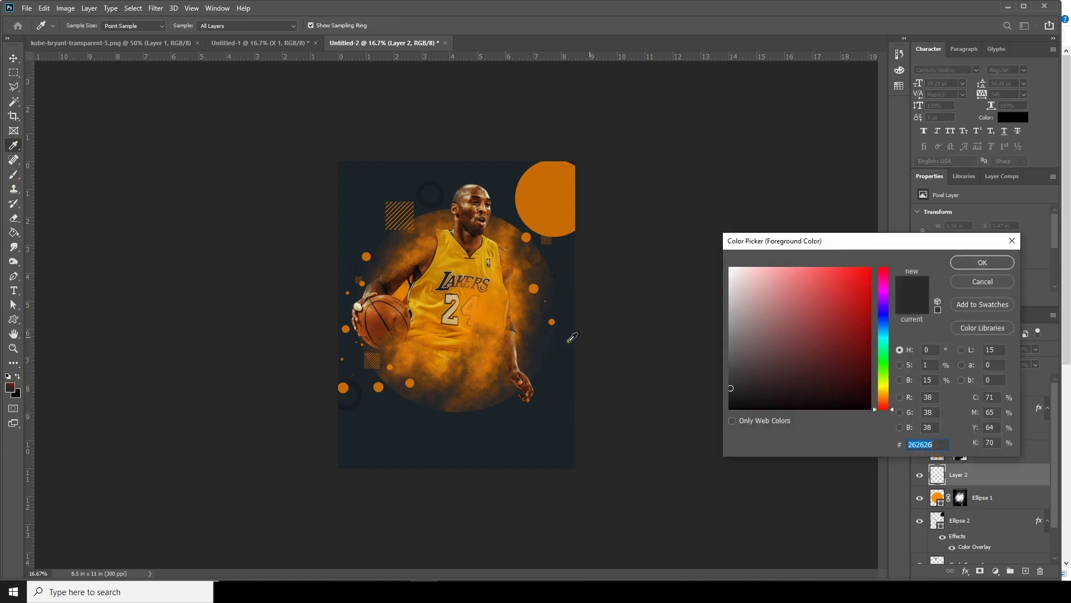
click(729, 270)
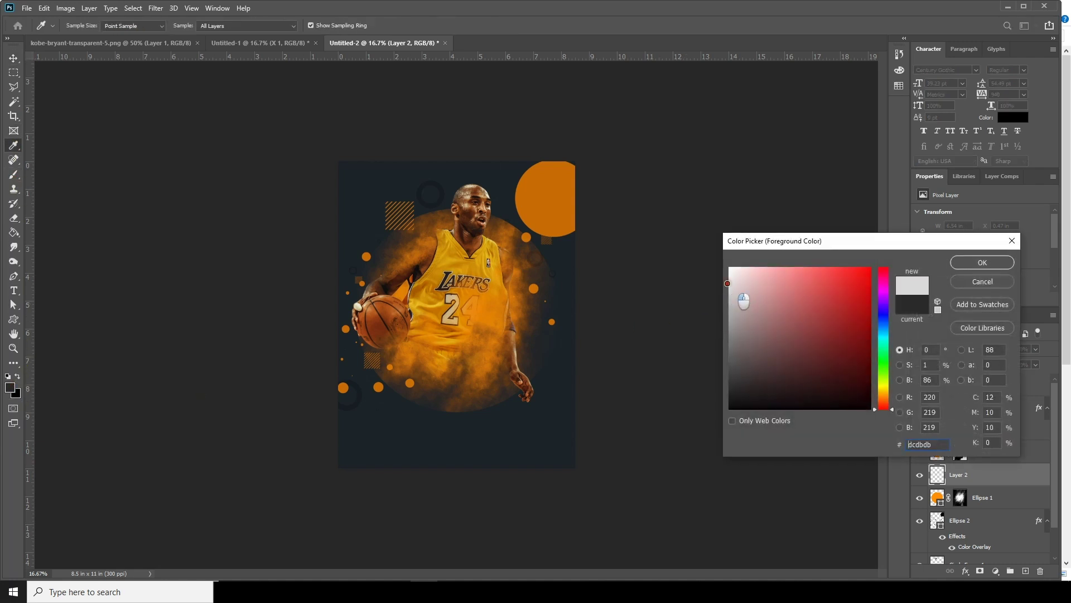
click(983, 262)
Enlarge the smoke brush to 3700 px and stamp white smoke once over the poster's center, behind the player.
key(bracketright)
key(bracketright)
key(bracketright)
key(bracketright)
key(bracketright)
key(bracketright)
key(bracketright)
key(bracketright)
key(bracketright)
key(bracketright)
key(bracketright)
key(bracketright)
key(bracketright)
key(bracketright)
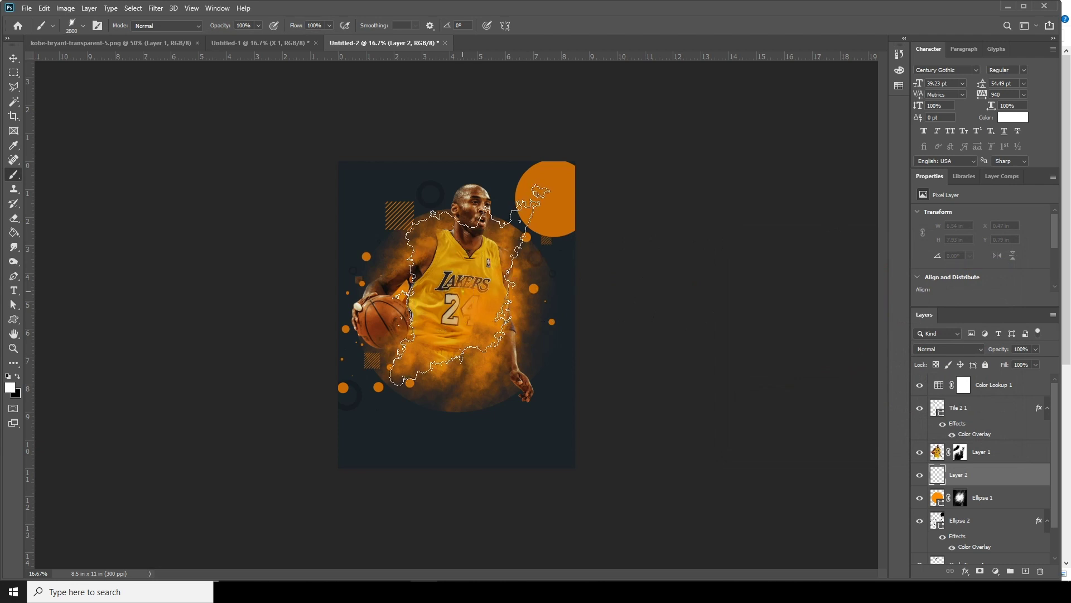
key(bracketright)
key(bracketright)
key(bracketright)
key(bracketright)
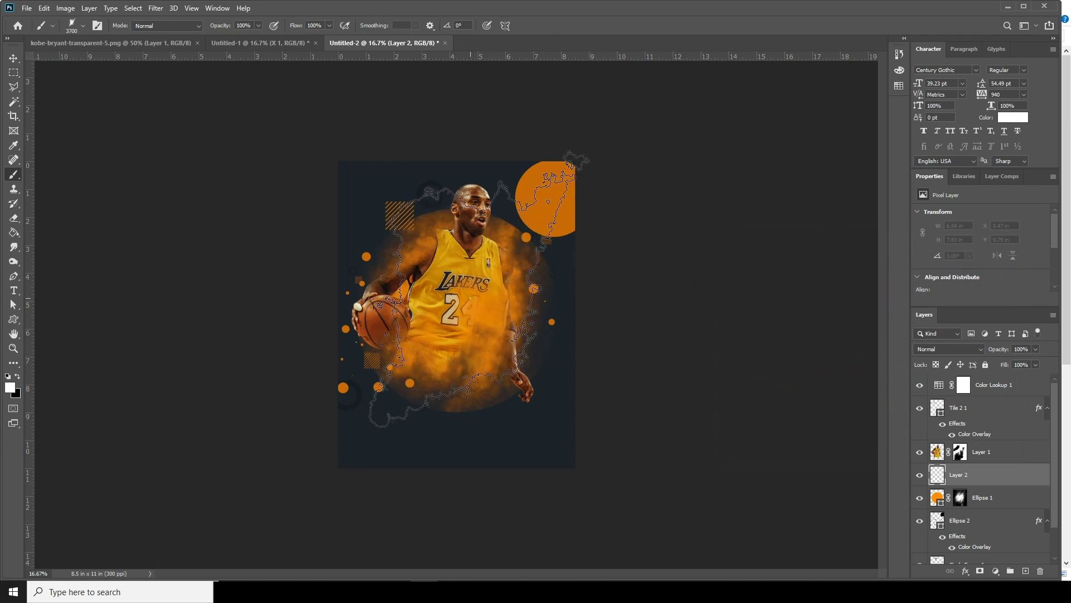
click(473, 298)
Reduce the opacity of the white smoke layer behind the player to about 36%.
click(1036, 349)
click(1001, 363)
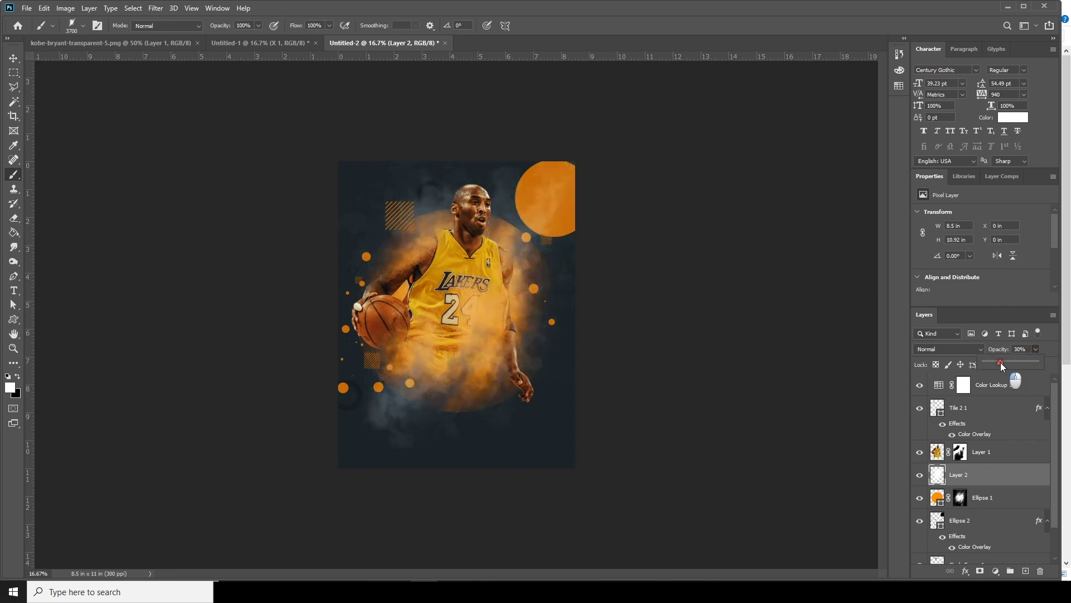
drag(1000, 363, 1005, 366)
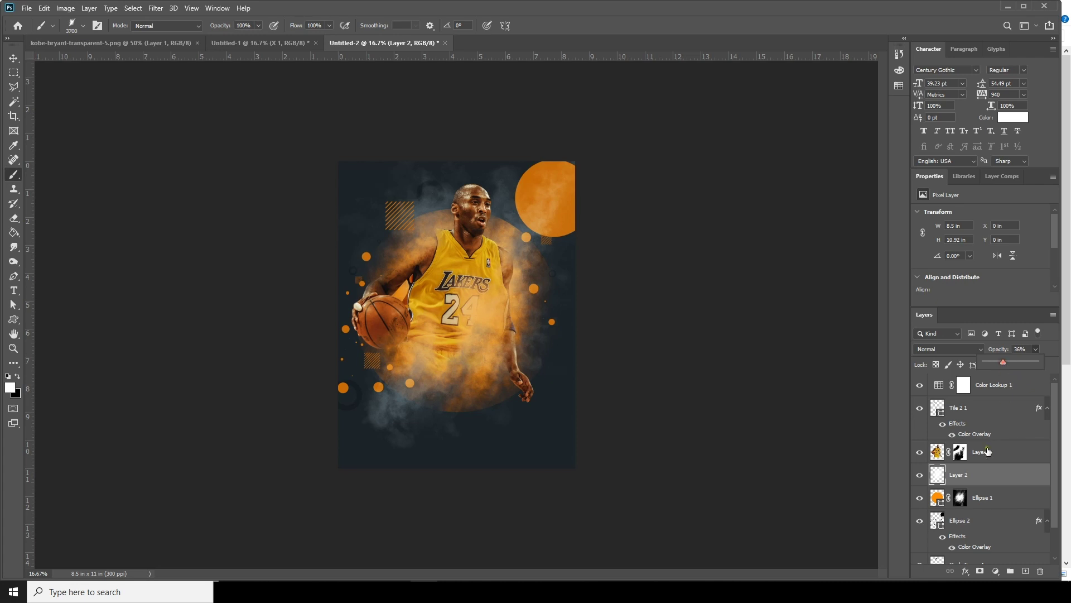
On a new layer above the player, stamp white smoke with a 4100 px brush at the poster's lower-left and upper-right edges.
click(992, 452)
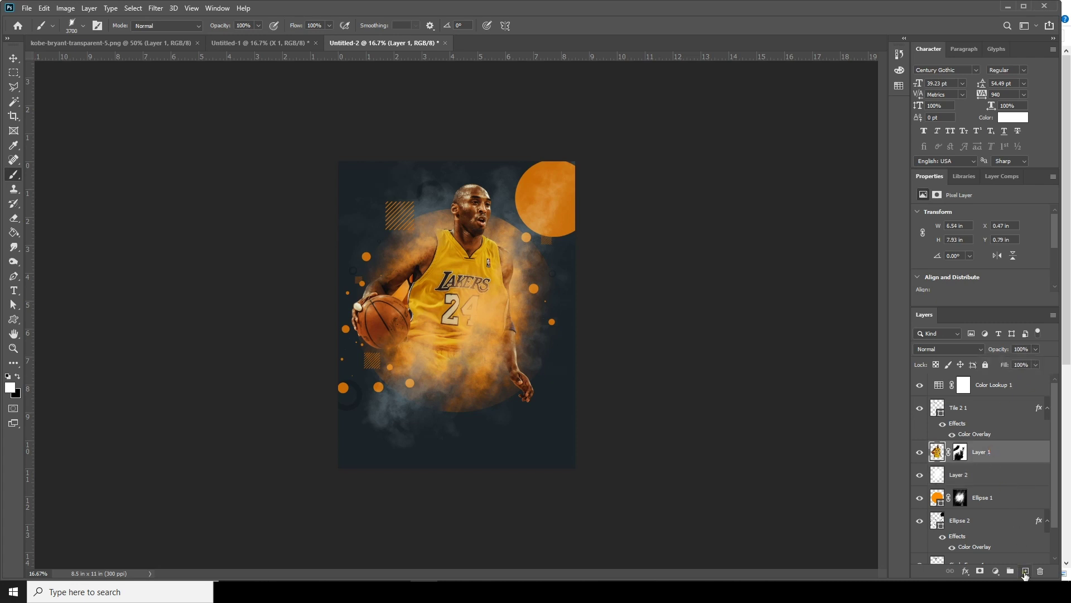
click(1025, 574)
key(bracketright)
key(bracketright)
key(bracketright)
key(bracketright)
click(369, 379)
click(598, 240)
click(599, 240)
Reduce the opacity of the smoke layer in front of the player to about 20%.
click(1036, 349)
click(997, 363)
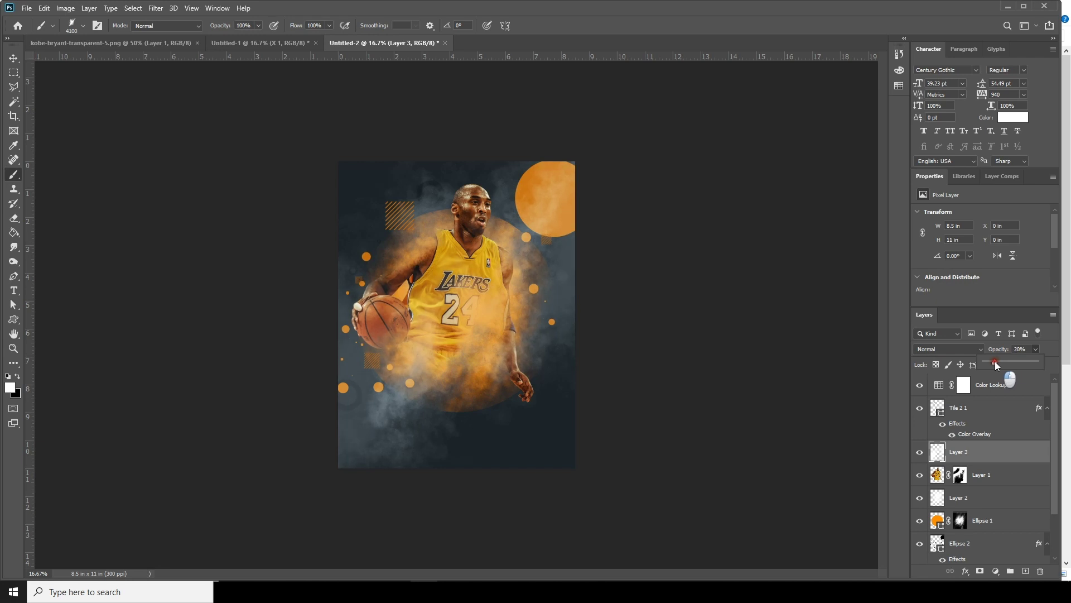
key(ctrl+minus)
key(ctrl+plus)
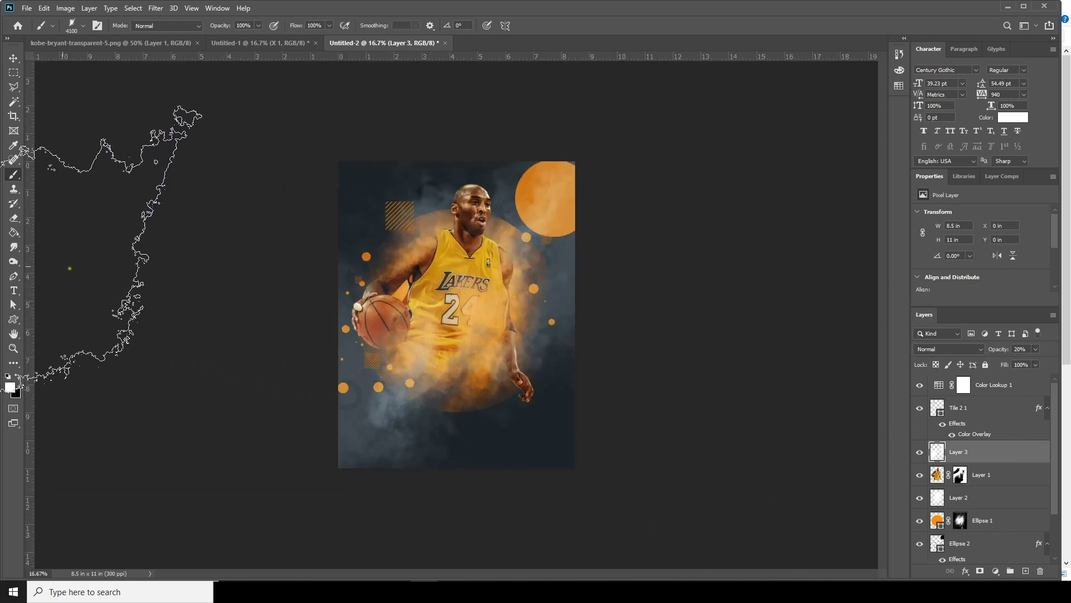
Add the white title text "Kobe Bryant" across the player's waist and tighten its letter tracking.
click(14, 290)
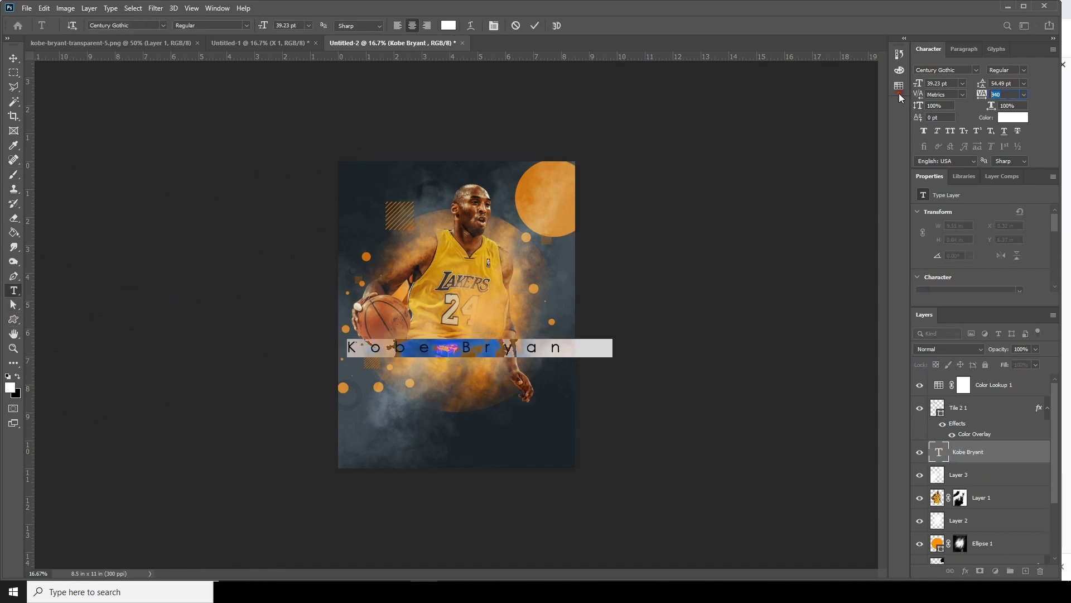
key(shift+Down)
key(shift+Down)
key(shift+Down)
key(shift+Down)
key(shift+Down)
key(shift+Down)
click(13, 58)
Change the "Kobe Bryant" title's font to the Anamortee script typeface.
double_click(938, 451)
click(163, 25)
click(239, 70)
mouse_move(428, 347)
mouse_down()
mouse_move(409, 346)
mouse_move(427, 347)
mouse_up()
click(14, 58)
Enlarge the "Kobe Bryant" title and move it below the smoky circle, near the poster's lower edge.
key(ctrl+t)
drag(538, 363, 602, 377)
drag(556, 357, 505, 420)
key(Return)
Set the title's letter tracking to 20 and scale the text up to about 112.76 pt.
double_click(939, 451)
drag(981, 94, 128, 227)
click(13, 58)
key(ctrl+t)
drag(487, 439, 513, 461)
key(Return)
Add the white text "lakers" over the player's waist and set its font to Century Gothic.
key(t)
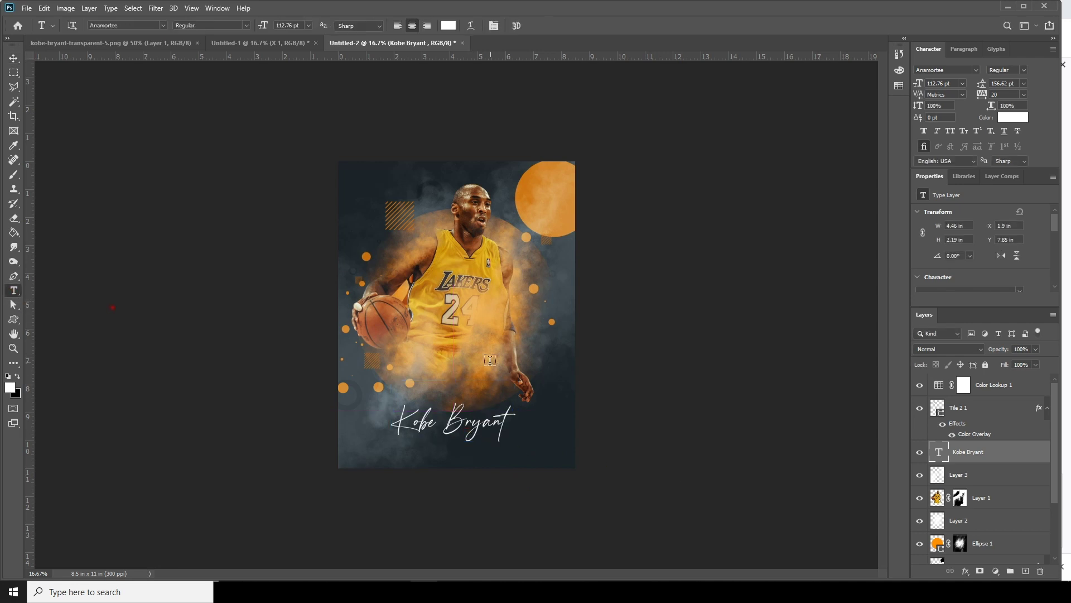
click(467, 341)
key(BackSpace)
text(lakers)
key(ctrl+a)
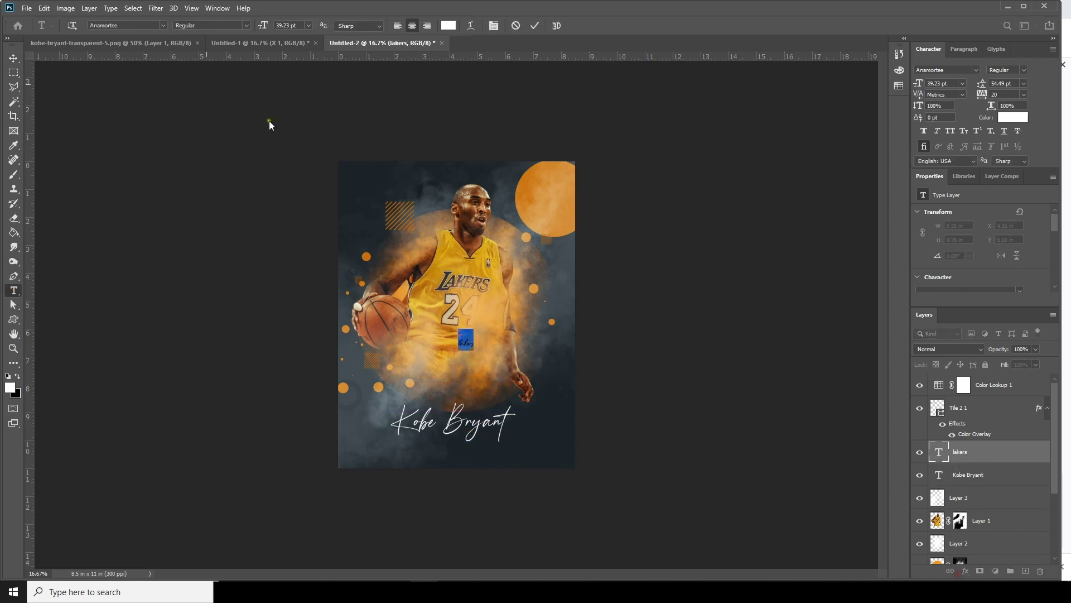
click(163, 25)
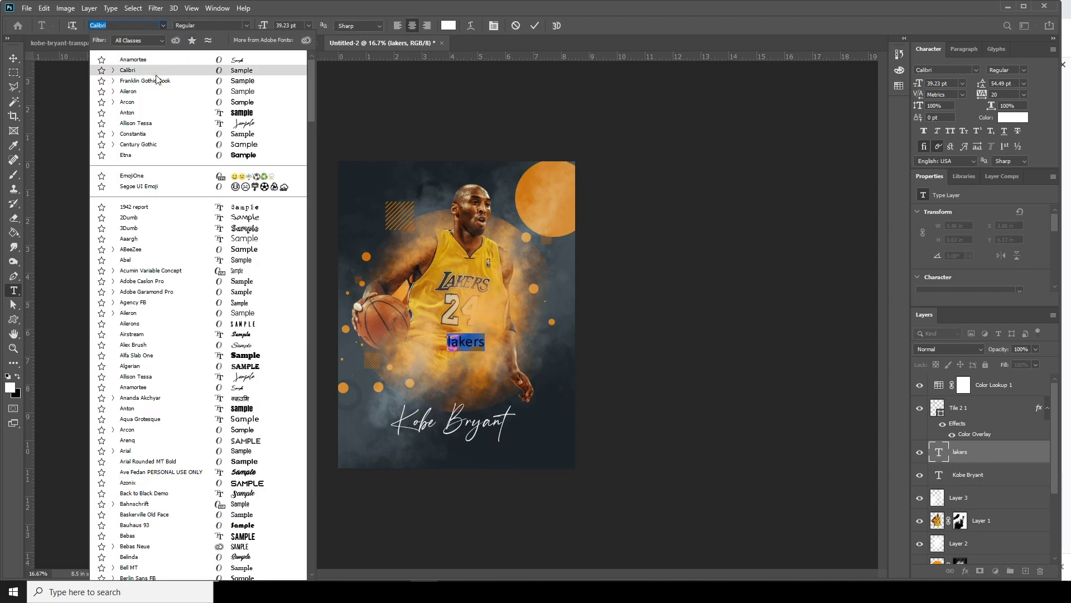
click(148, 145)
Widen the "lakers" text's letter tracking, reduce its size and move it down toward the "Kobe Bryant" title.
drag(982, 95, 1002, 106)
drag(918, 84, 907, 83)
click(14, 58)
drag(478, 345, 465, 382)
Adjust the tracking of the "lakers" text again and position it just above the "Kobe Bryant" title.
click(981, 83)
double_click(941, 451)
drag(982, 94, 8, 88)
click(13, 58)
drag(475, 389, 468, 390)
key(ctrl+minus)
key(ctrl+plus)
Add the white text "24" beside the "Kobe Bryant" title and set its letter tracking to 0.
key(t)
click(551, 439)
text(24)
key(ctrl+a)
click(1024, 95)
click(1005, 156)
Set the "24" text to 103 pt and place it right after the "Kobe Bryant" title.
click(942, 83)
text(103)
key(Return)
click(13, 58)
drag(551, 443, 541, 437)
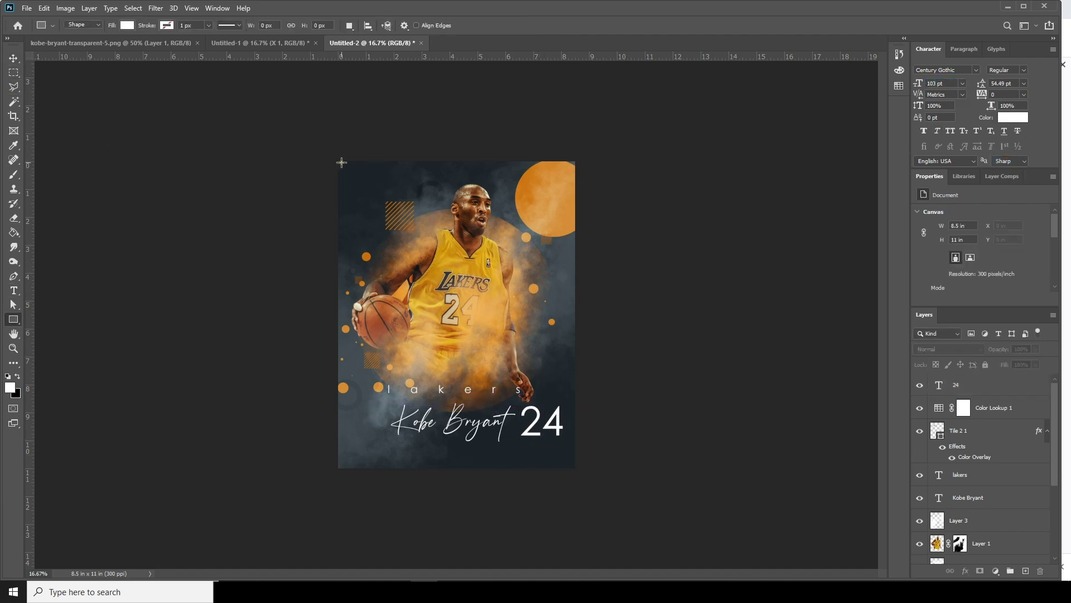
Draw a rectangle of about 2538 x 3276 px over the whole poster and give it a 9 px dark outside stroke.
drag(339, 162, 580, 465)
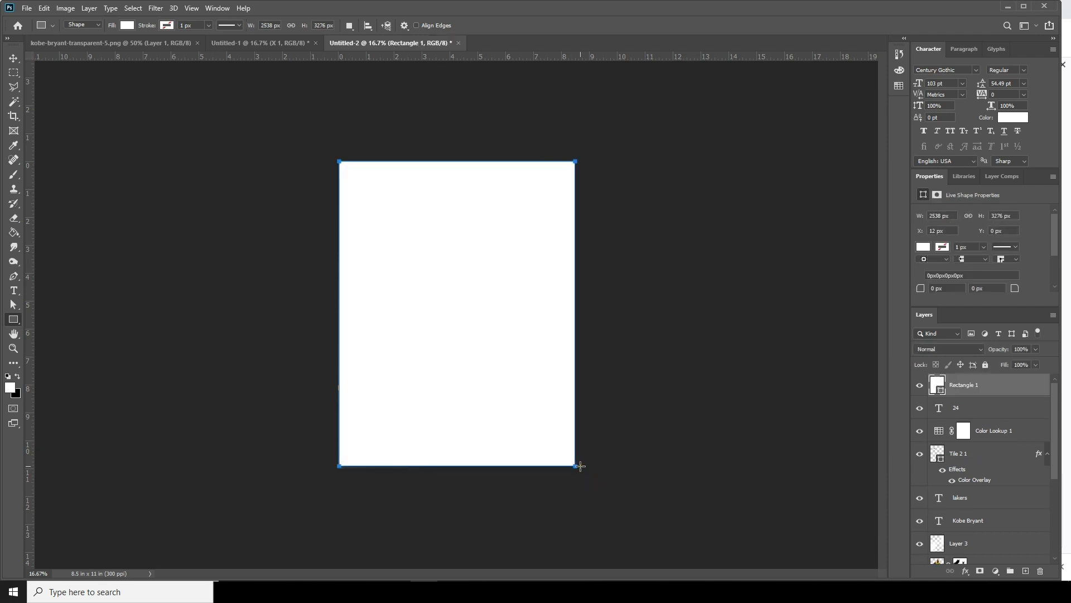
click(965, 571)
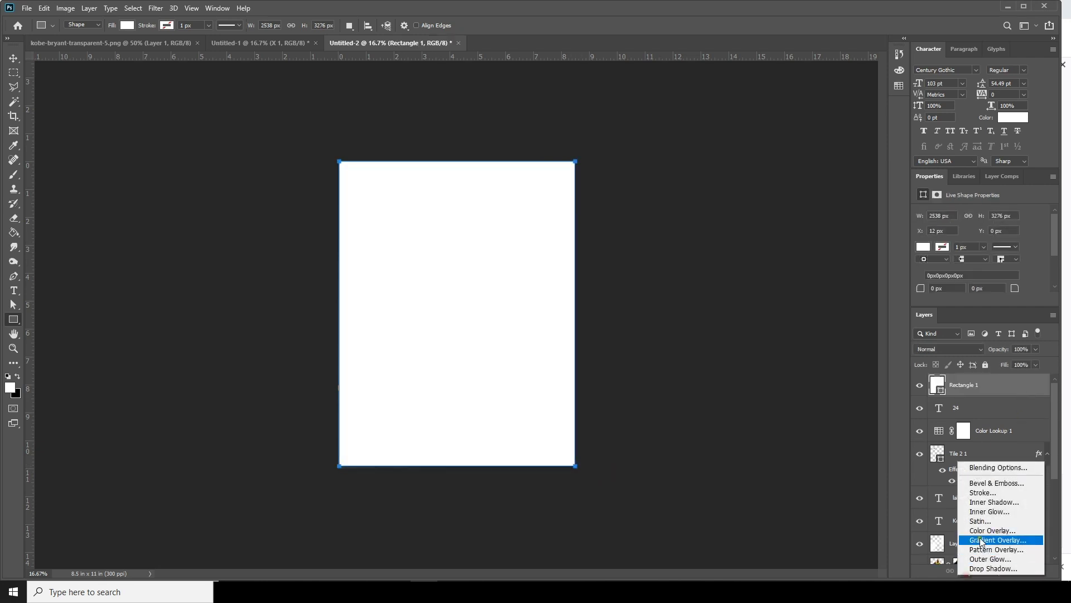
click(984, 493)
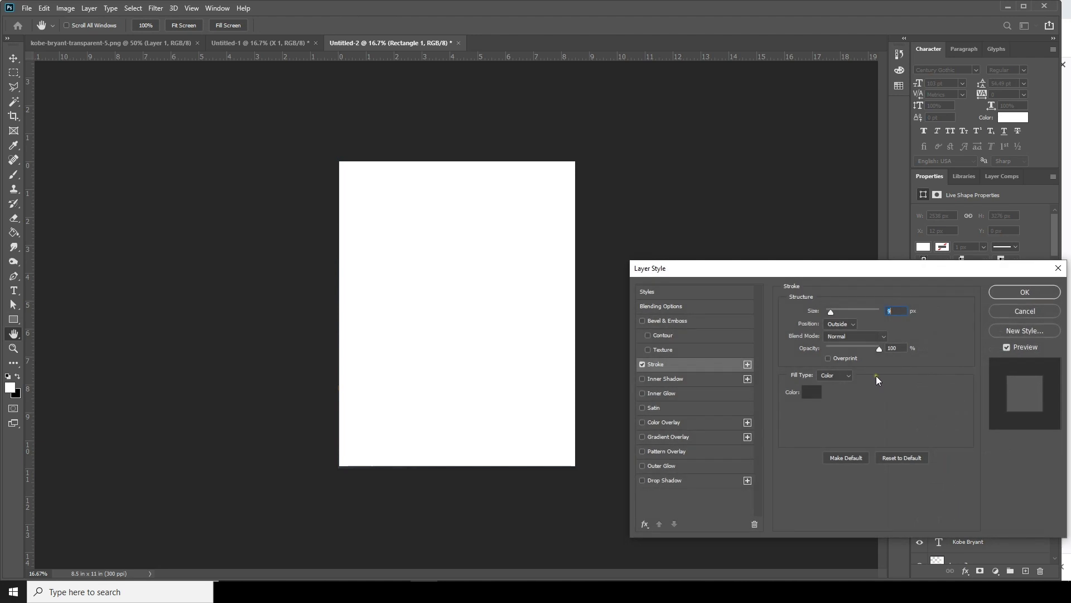
click(1024, 292)
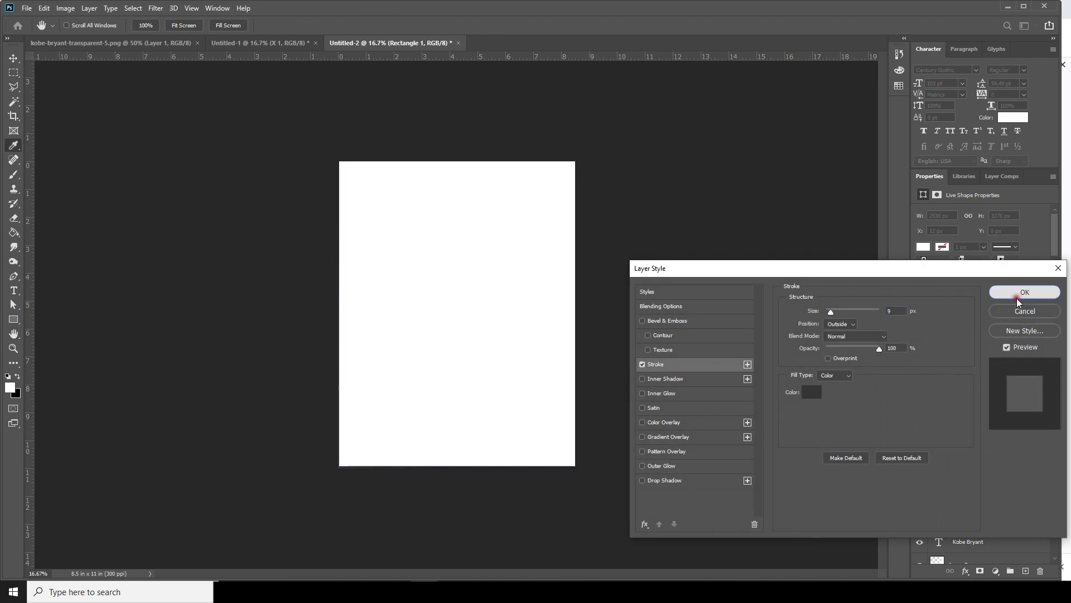
Set the rectangle layer's fill to 0% so only its stroke shows.
click(1036, 364)
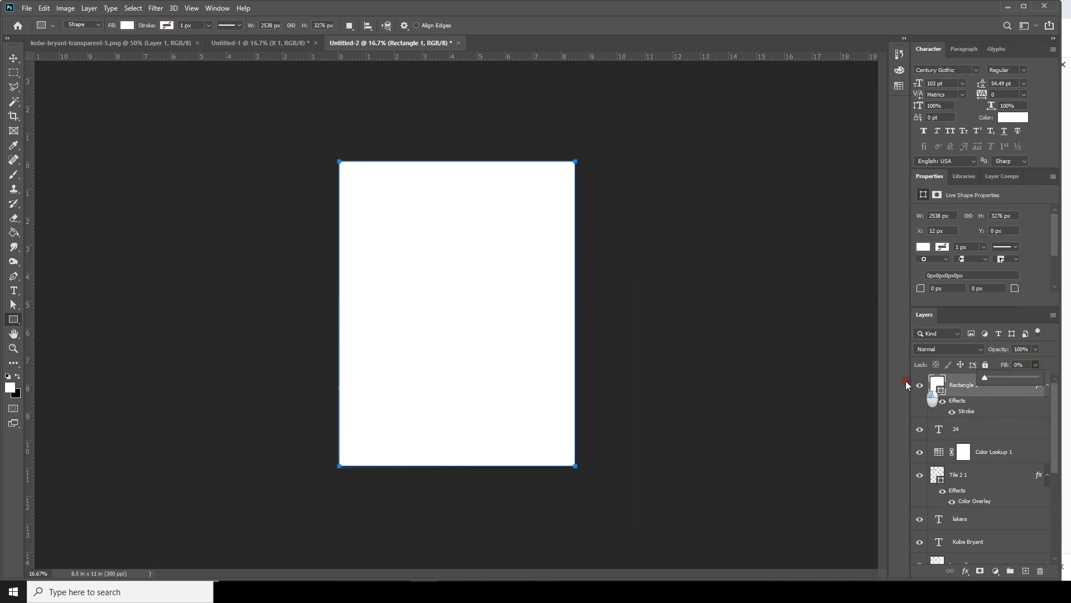
drag(906, 380, 735, 376)
click(12, 58)
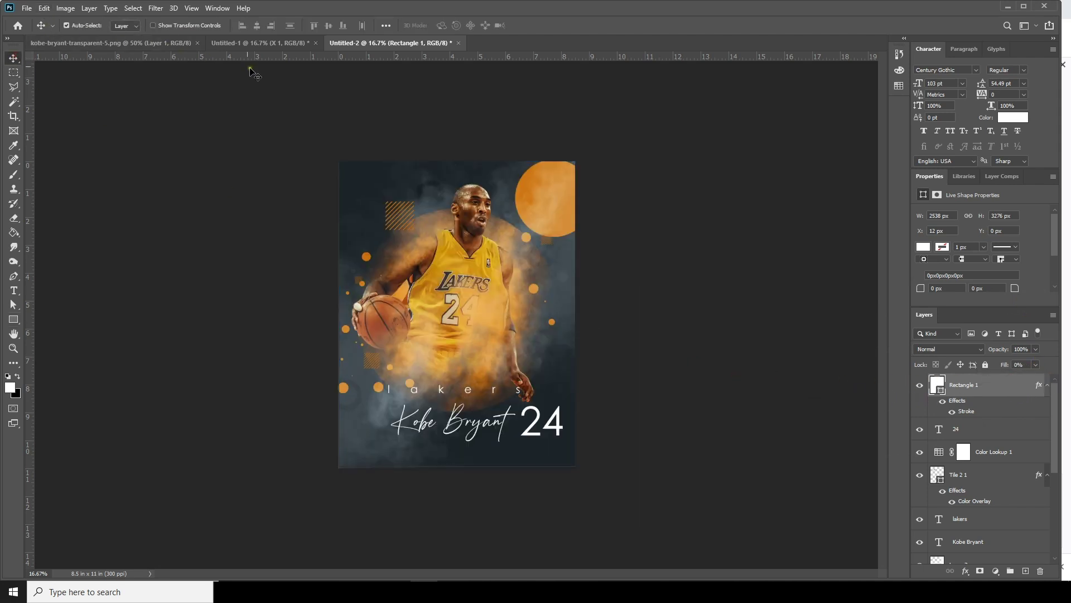
Scale the rectangle frame to about 87.75% around its centre to inset it from the poster edges.
click(44, 8)
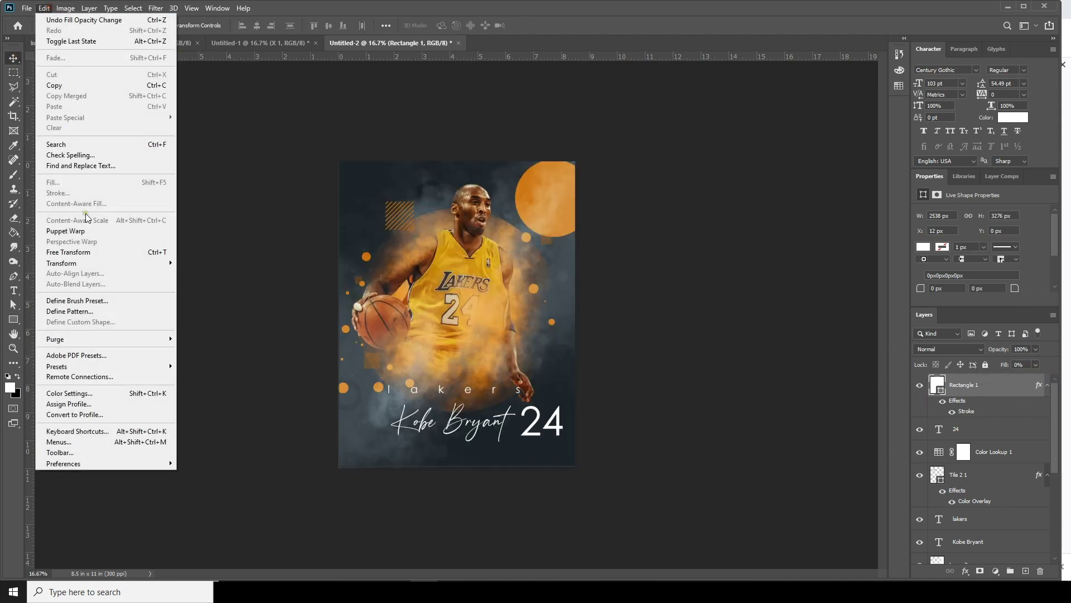
click(95, 254)
drag(574, 160, 569, 185)
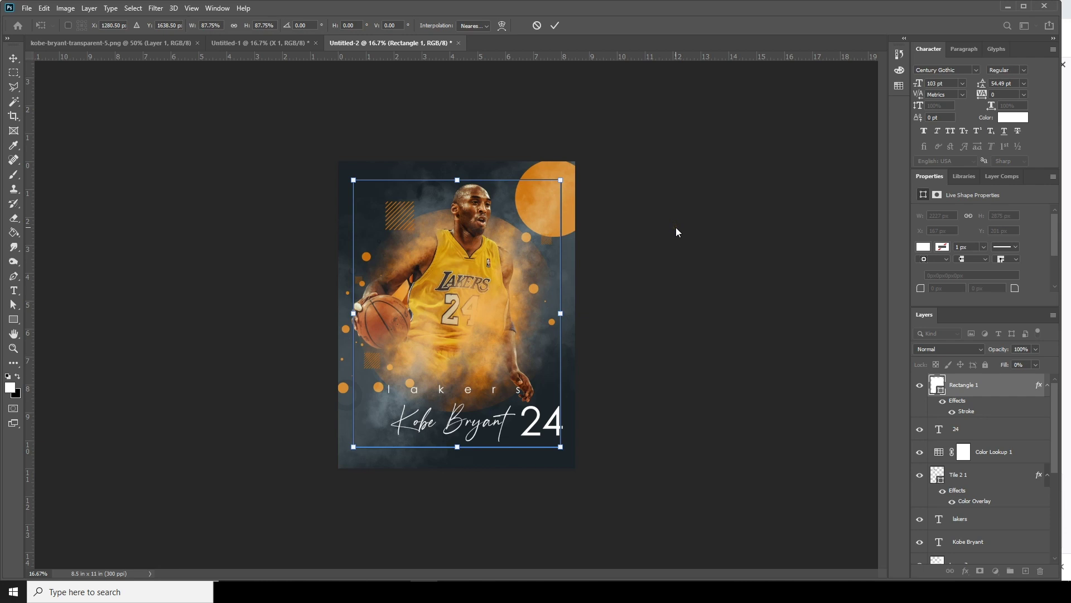
key(Return)
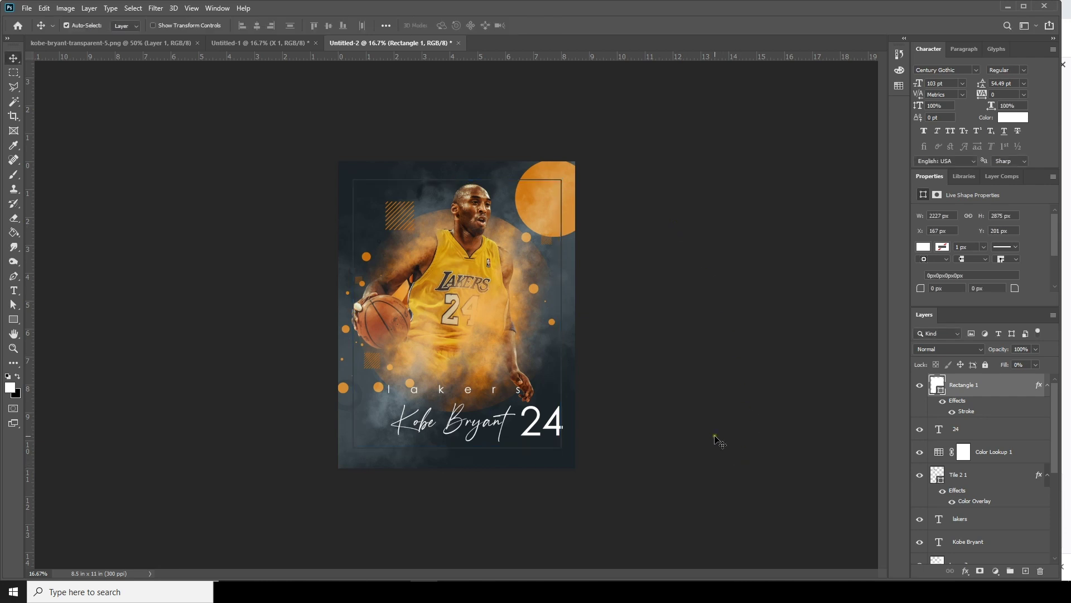
Scale the "24" text down to about 85.44% so it fits inside the rectangle frame.
right_click(538, 426)
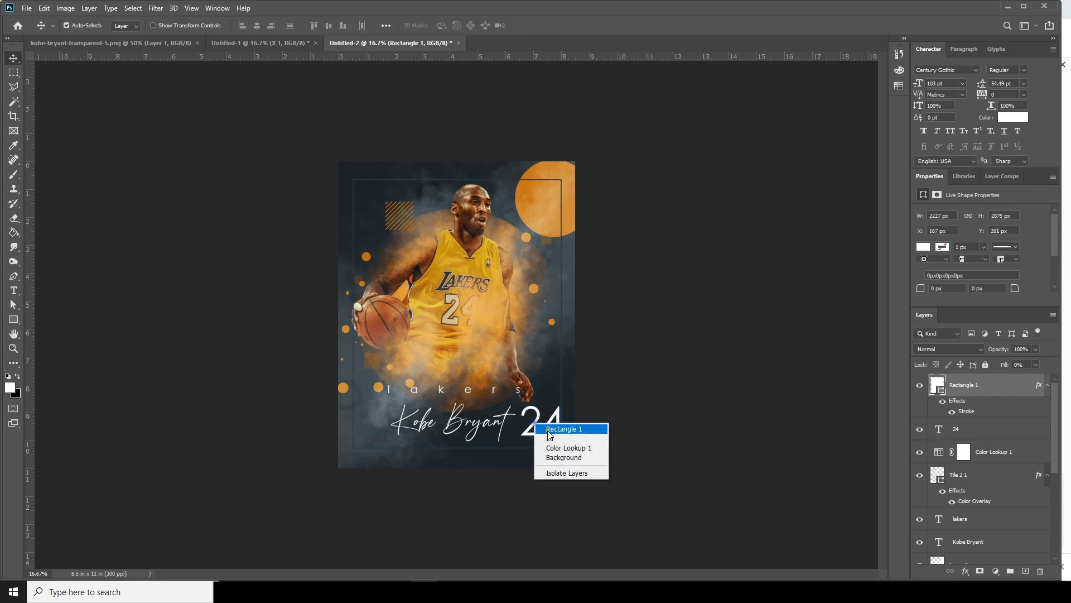
click(558, 434)
key(ctrl+t)
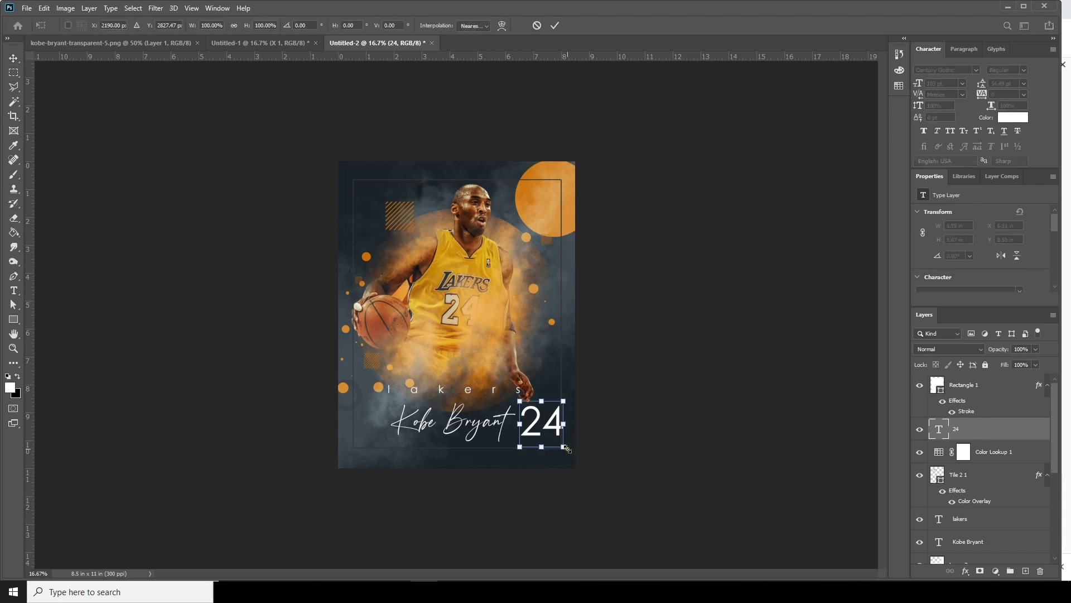
drag(568, 448, 564, 443)
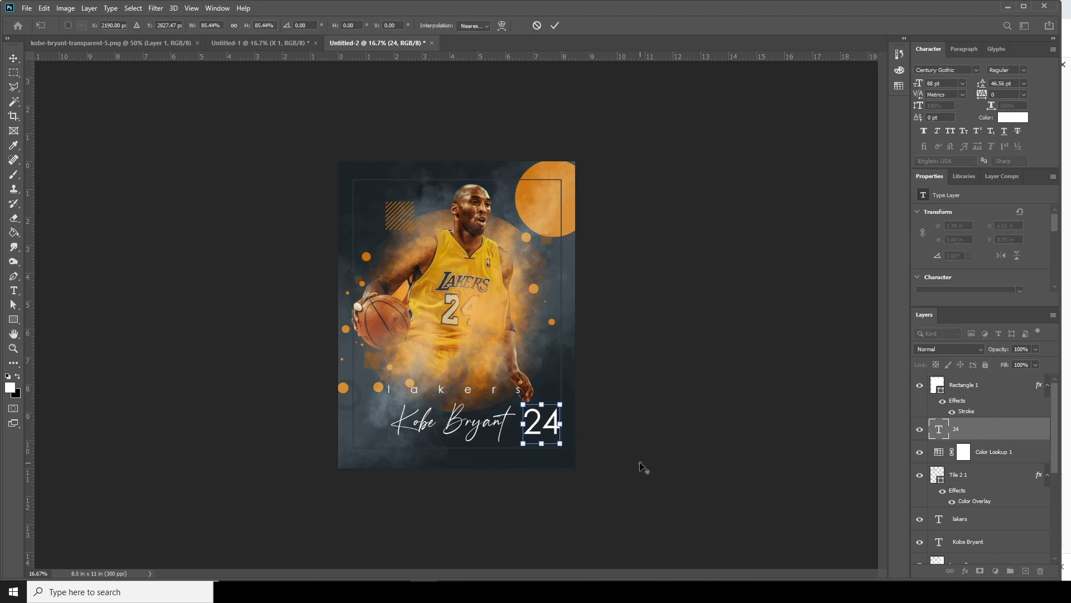
key(Return)
Select the rectangle frame and enlarge it around its centre to about 2402 x 3101 px.
right_click(562, 209)
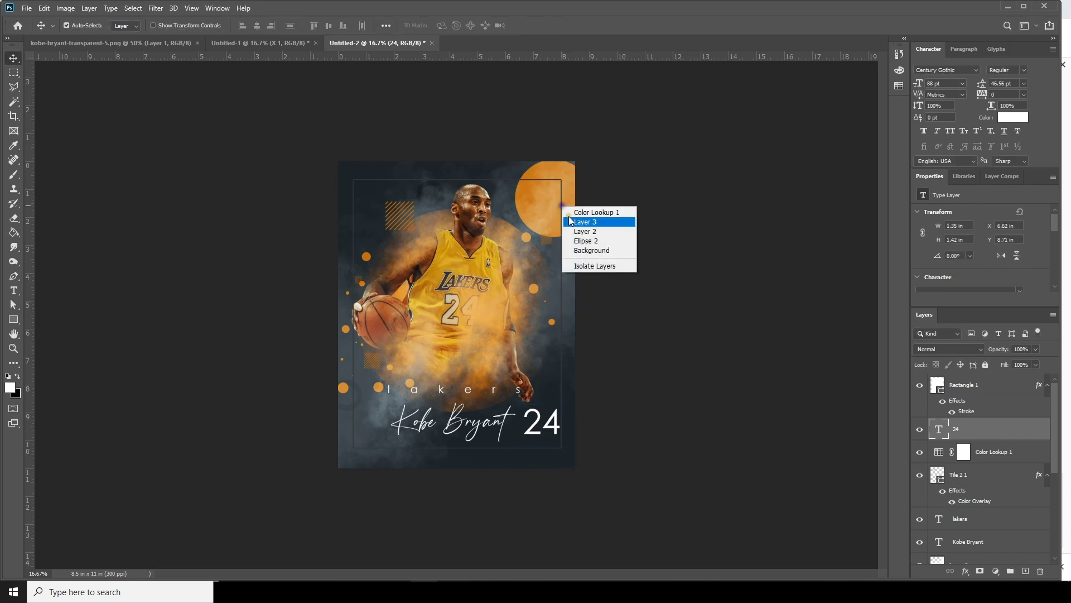
click(560, 361)
right_click(559, 361)
click(566, 379)
right_click(355, 202)
click(369, 209)
key(ctrl+t)
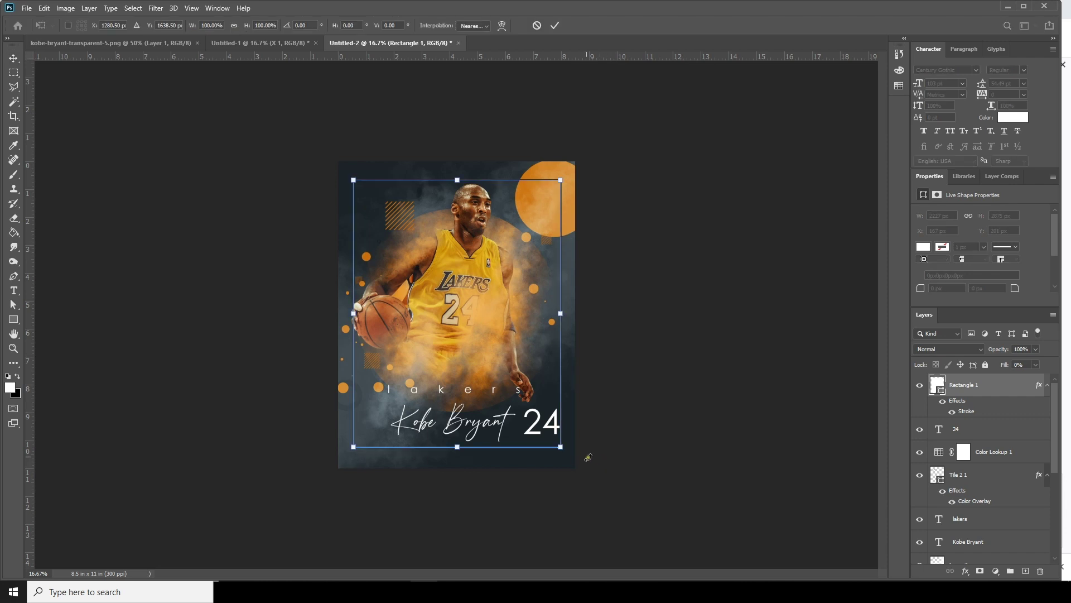
drag(560, 448, 569, 458)
key(Return)
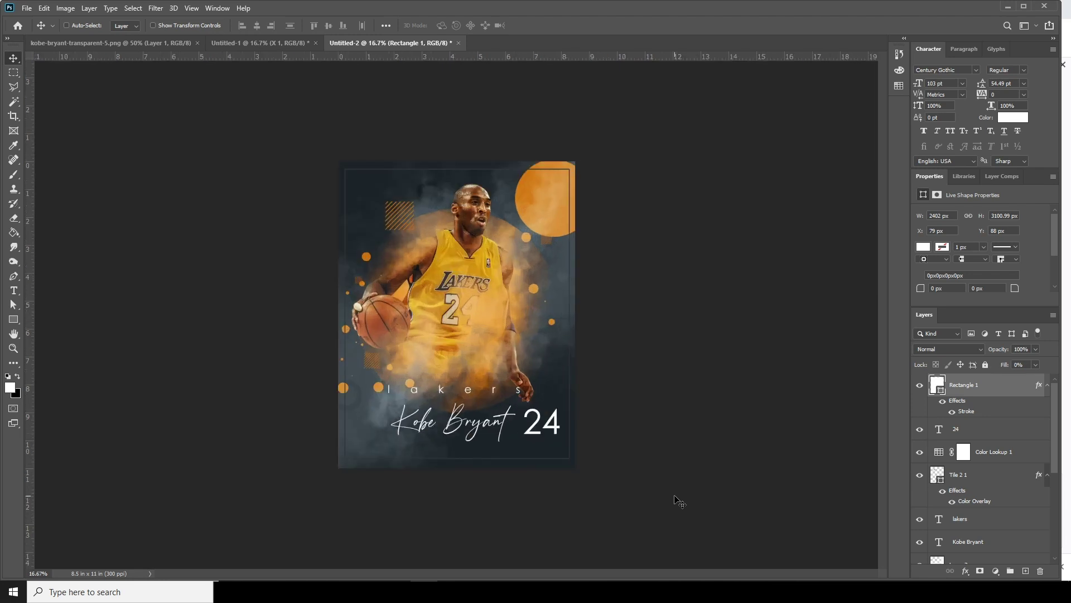
key(ctrl+plus)
key(ctrl+minus)
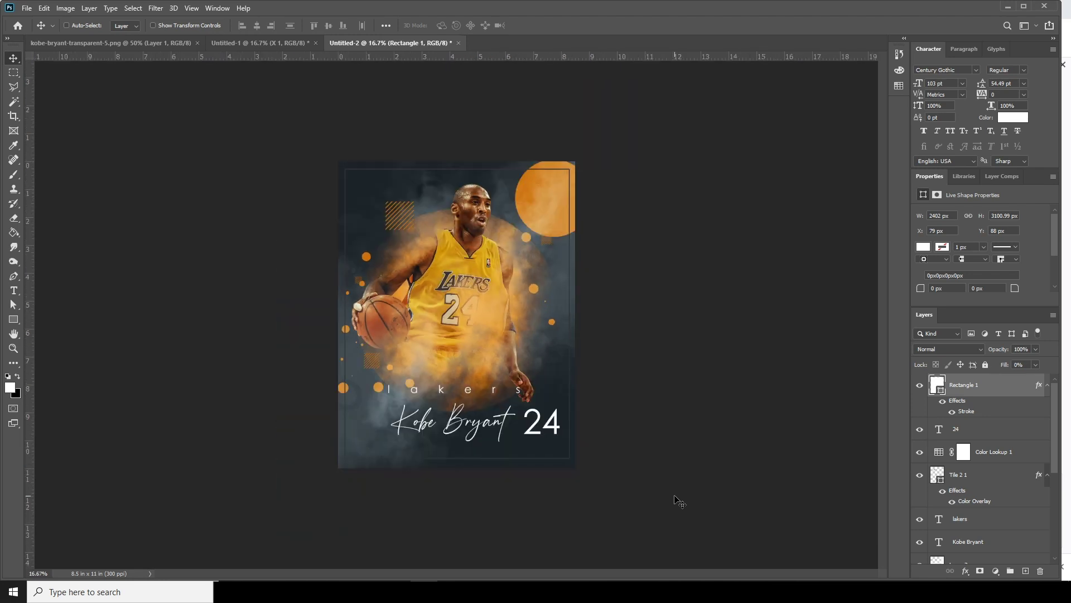